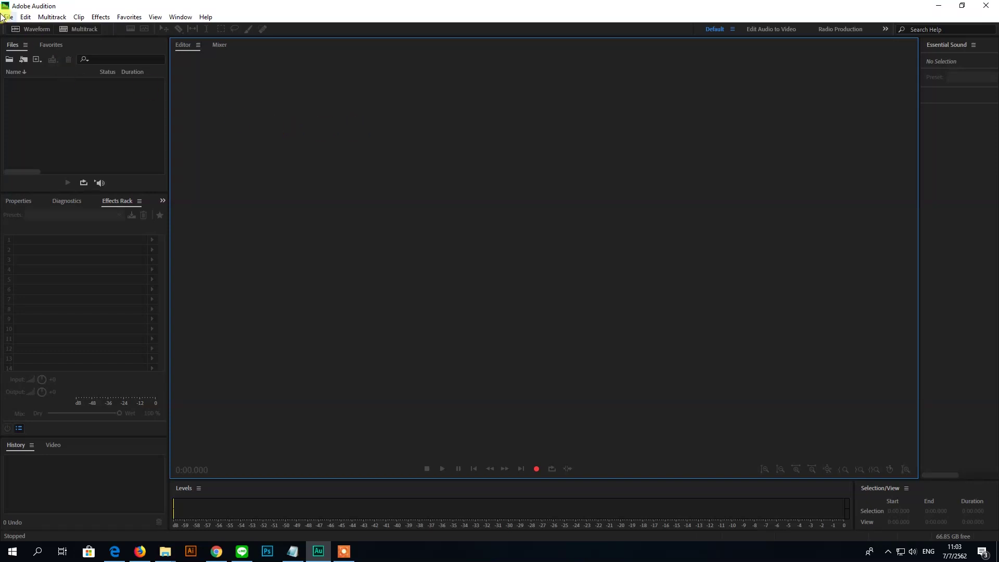
Step: Create a new stereo audio file named Untitled 3 with a 48000 Hz sample rate and 32 (float) bit depth
click(7, 19)
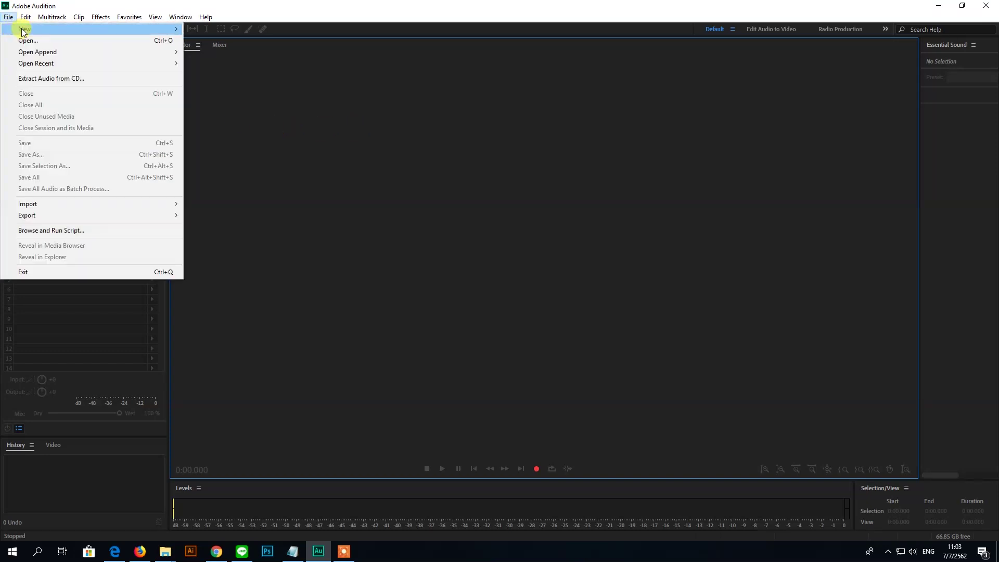
mouse_move(24, 29)
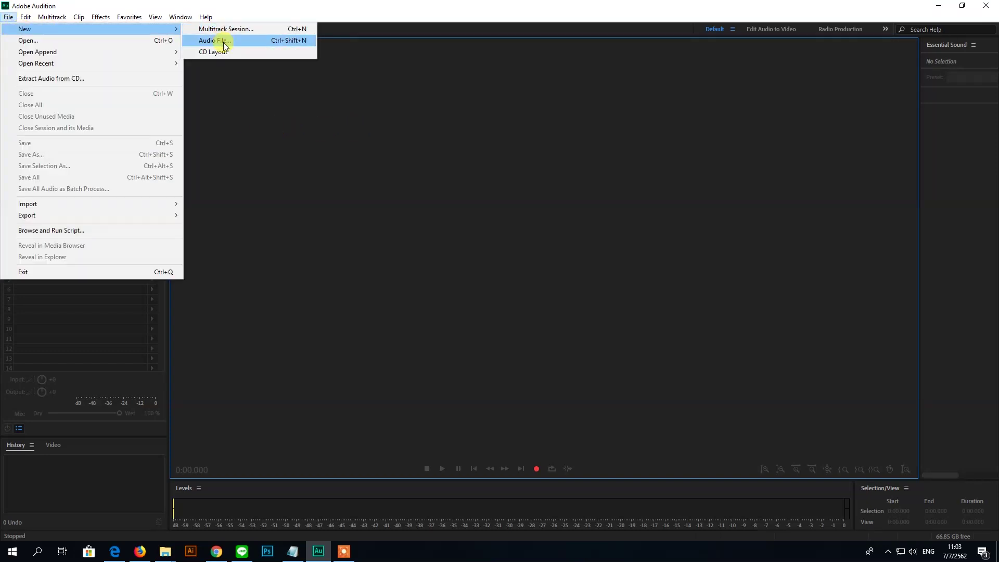
click(224, 42)
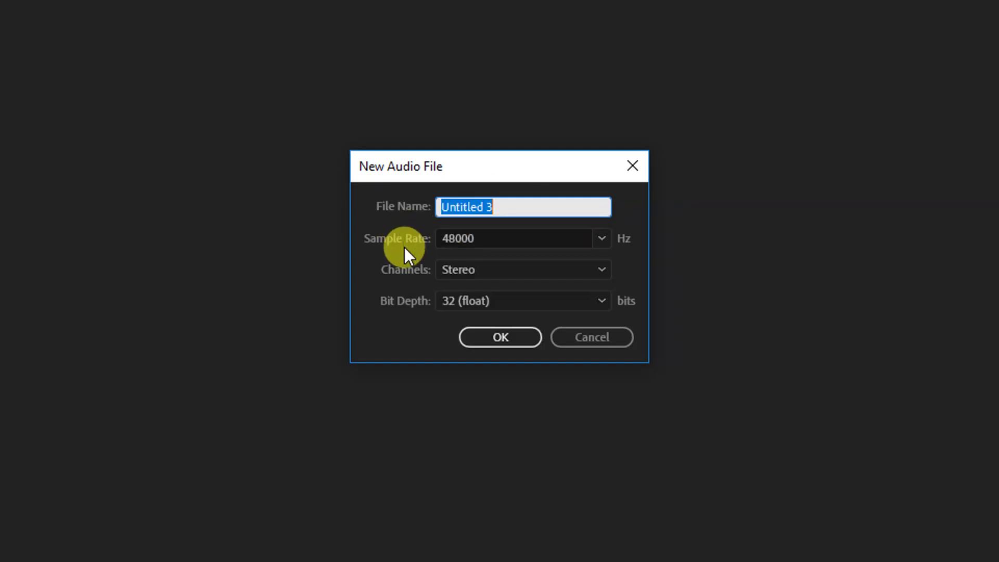
click(503, 246)
click(599, 240)
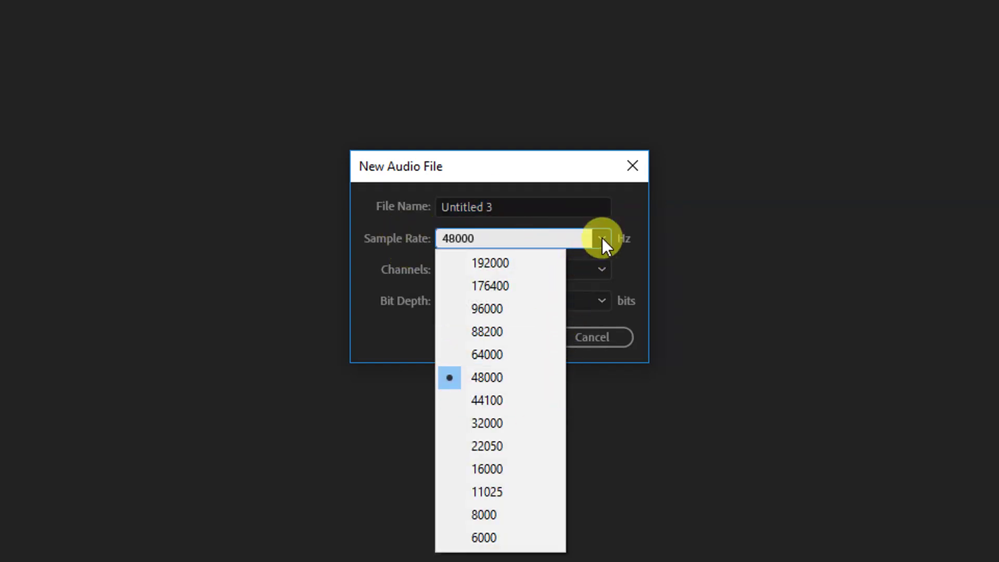
click(601, 238)
click(599, 267)
click(598, 266)
click(598, 295)
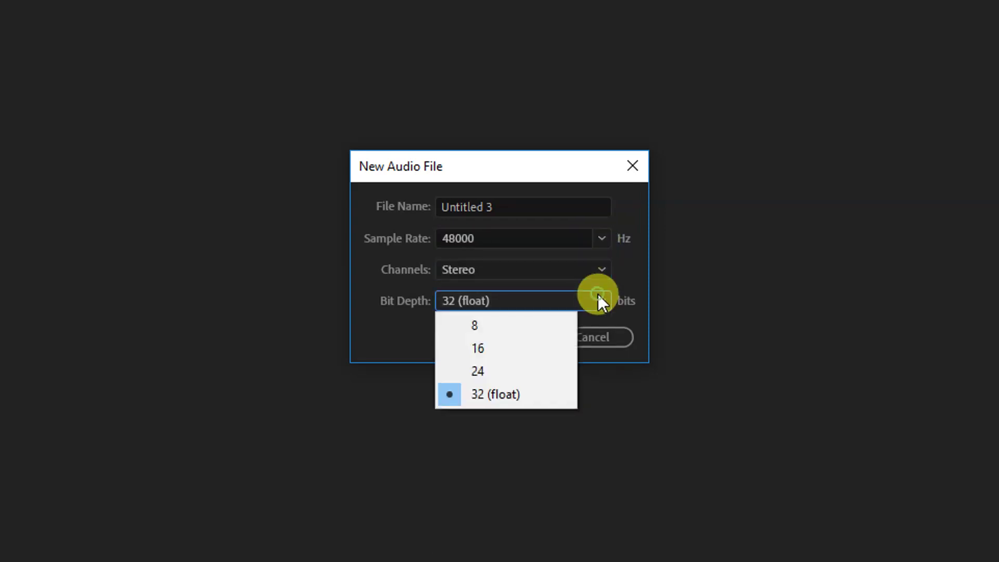
click(597, 294)
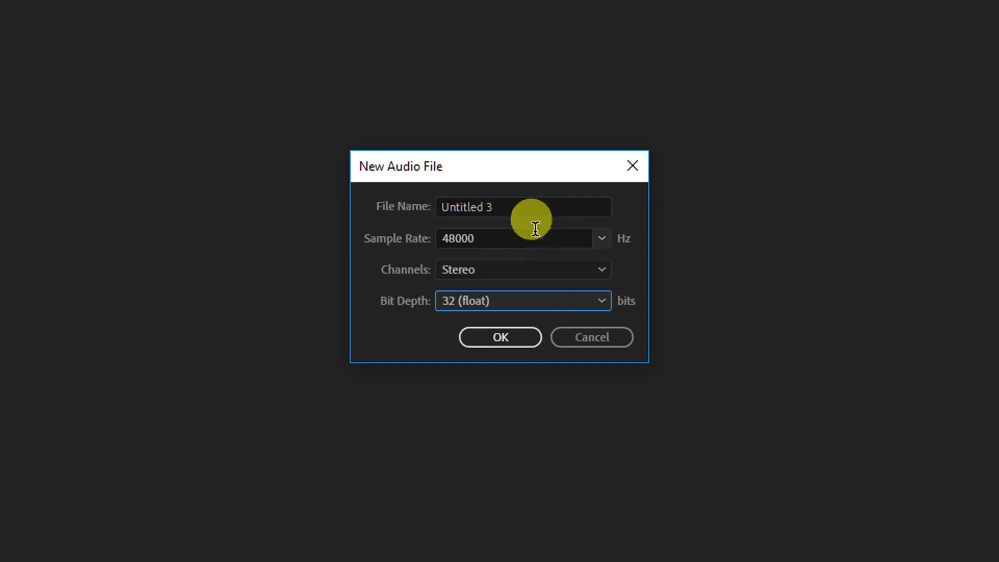
click(520, 207)
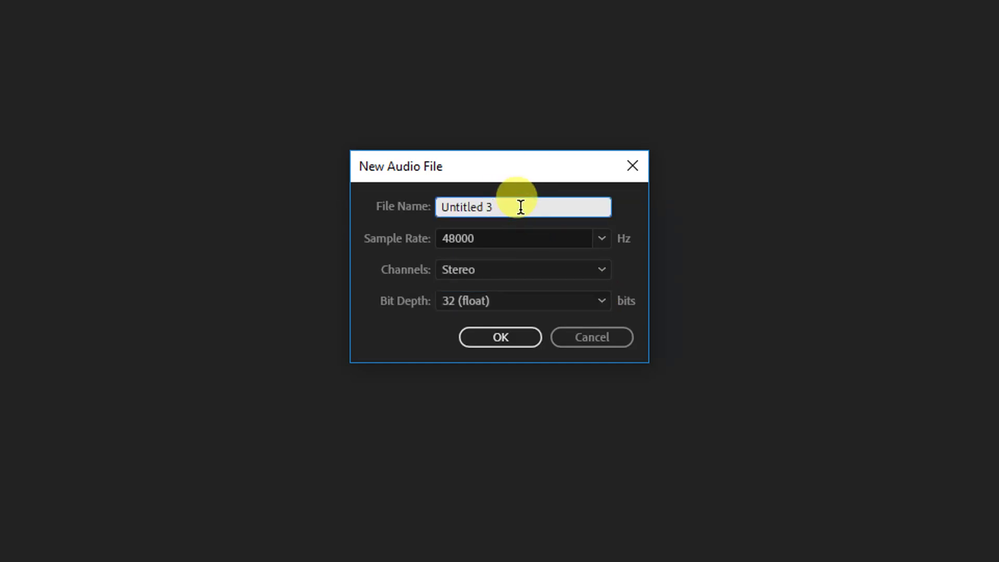
drag(520, 207, 431, 203)
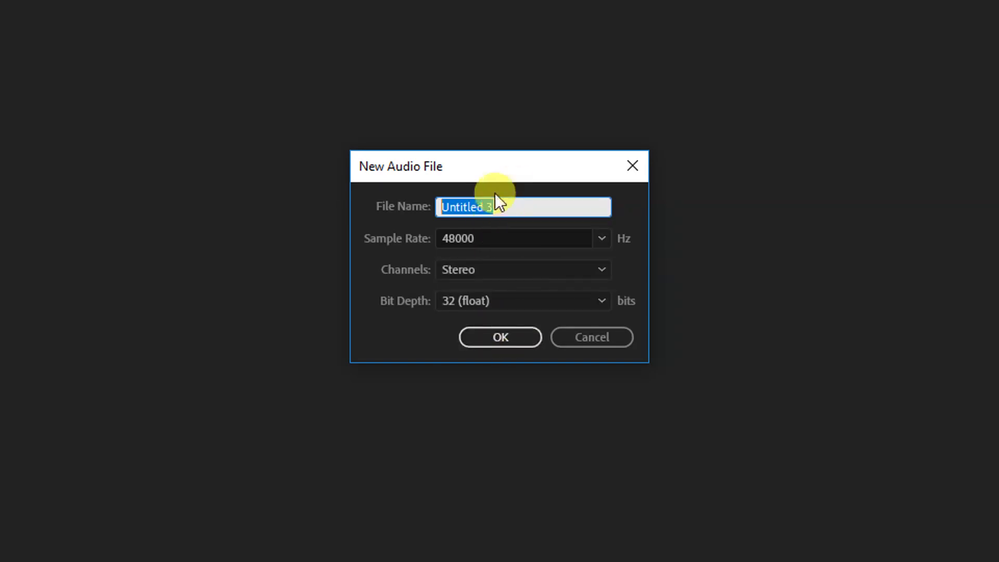
click(446, 206)
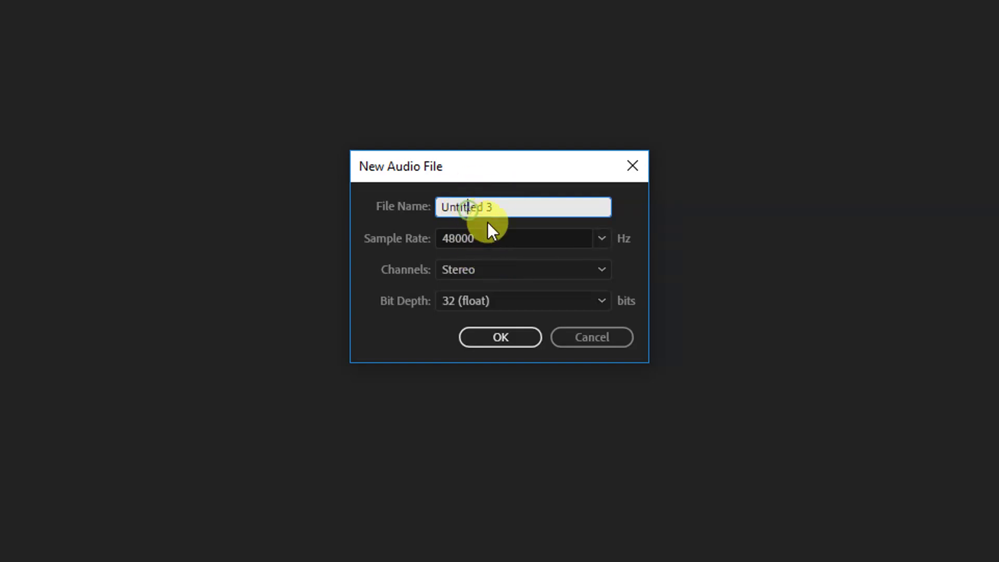
click(501, 337)
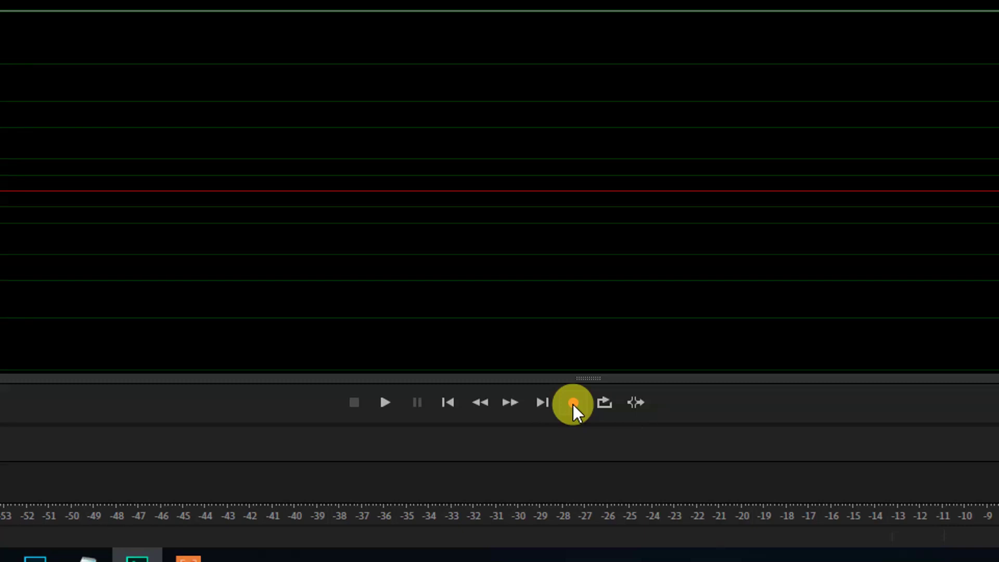
Step: Record about 32 seconds of speech into the new audio file, stop recording and clear the waveform selection
click(573, 404)
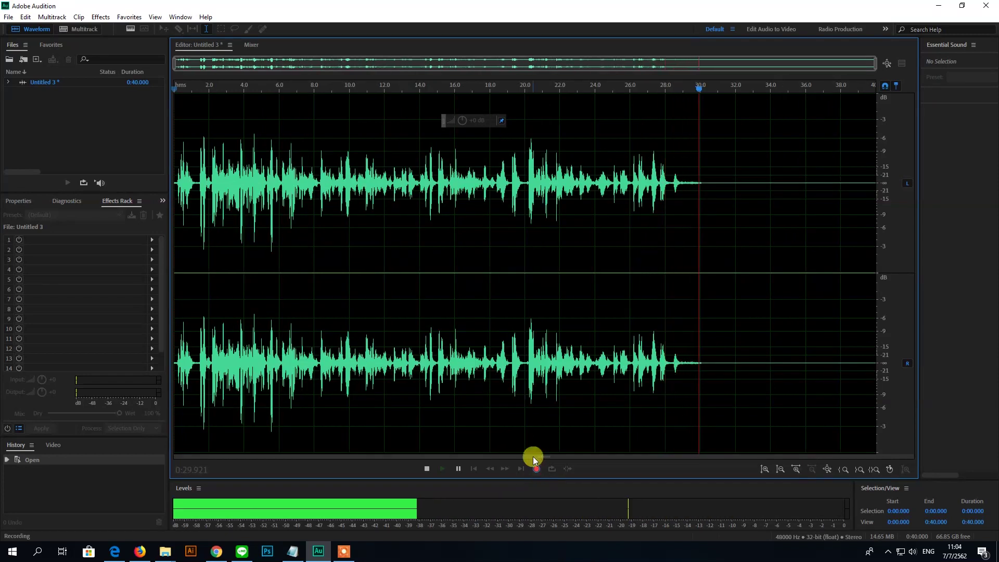
click(536, 468)
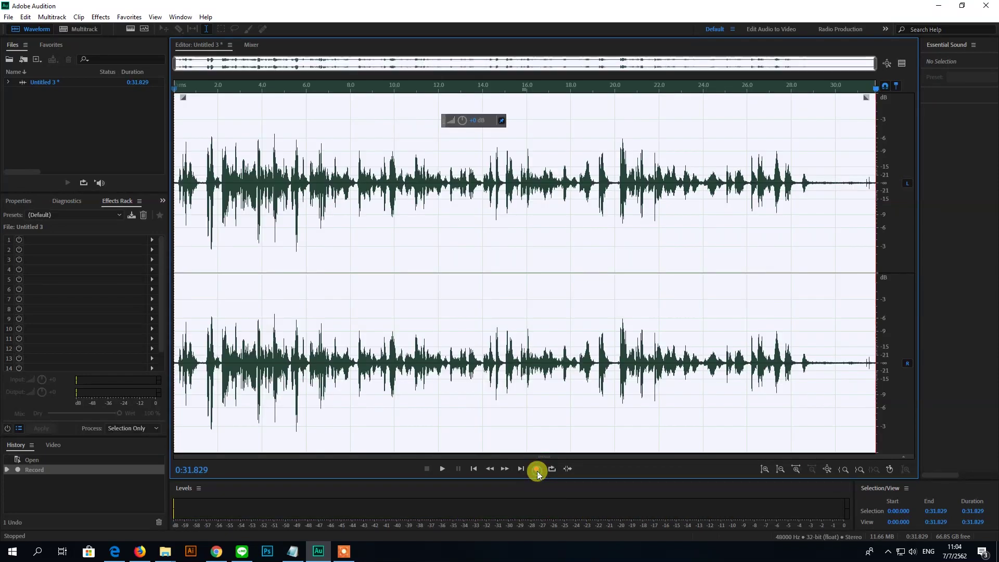
click(232, 209)
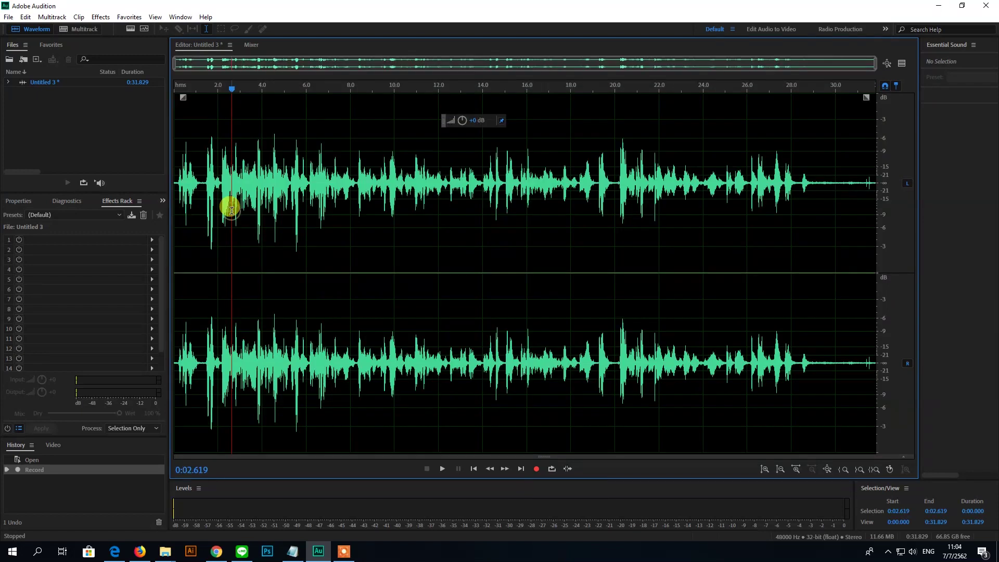
Step: Play the recording back from about 0.2 seconds to about 21 seconds to check its volume
click(176, 180)
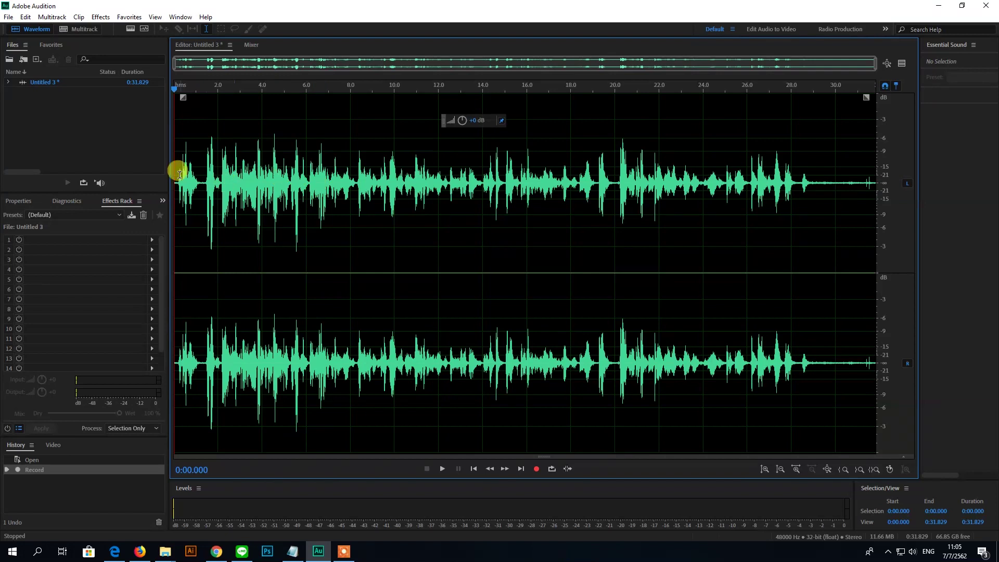
drag(177, 175, 208, 171)
click(373, 215)
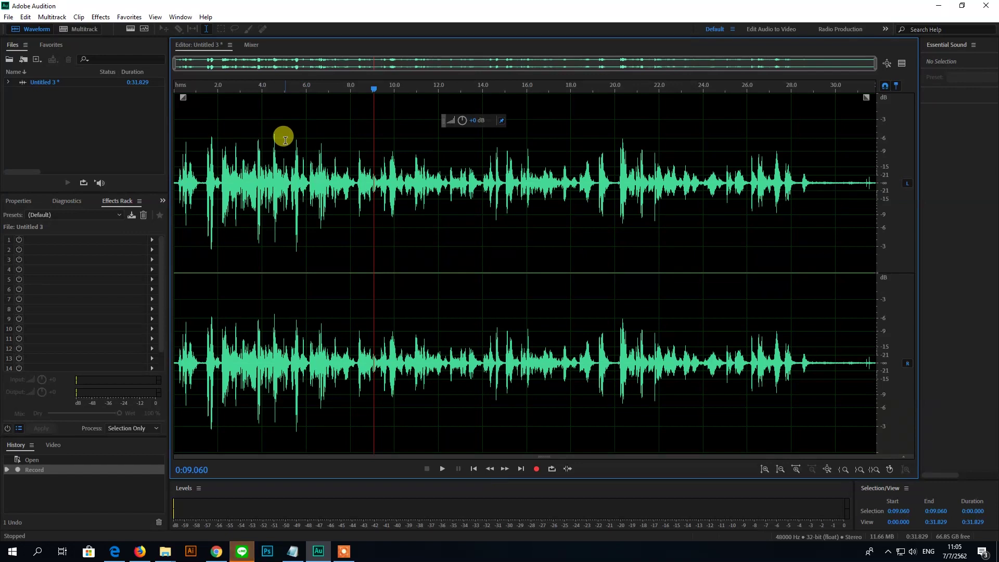
click(177, 137)
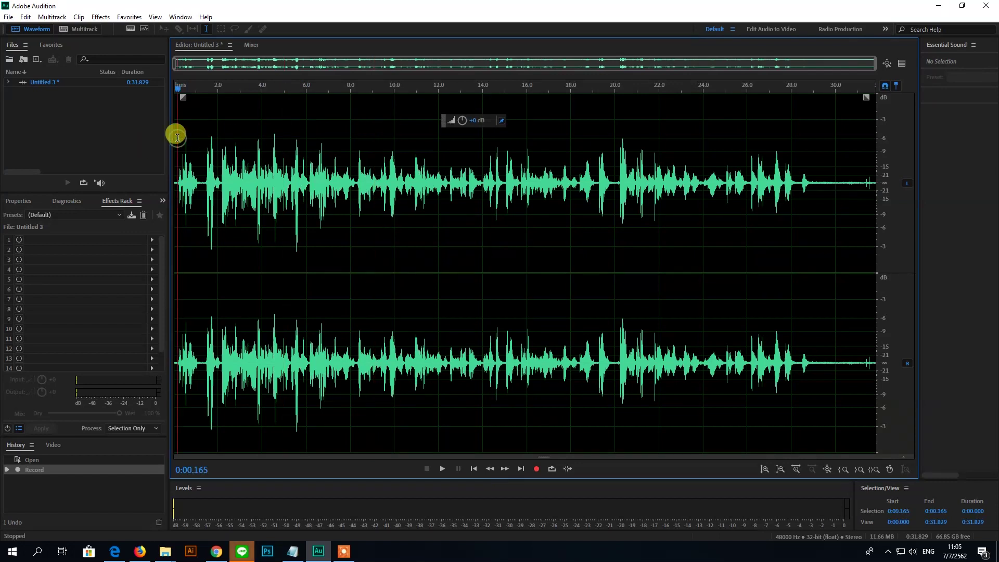
key(space)
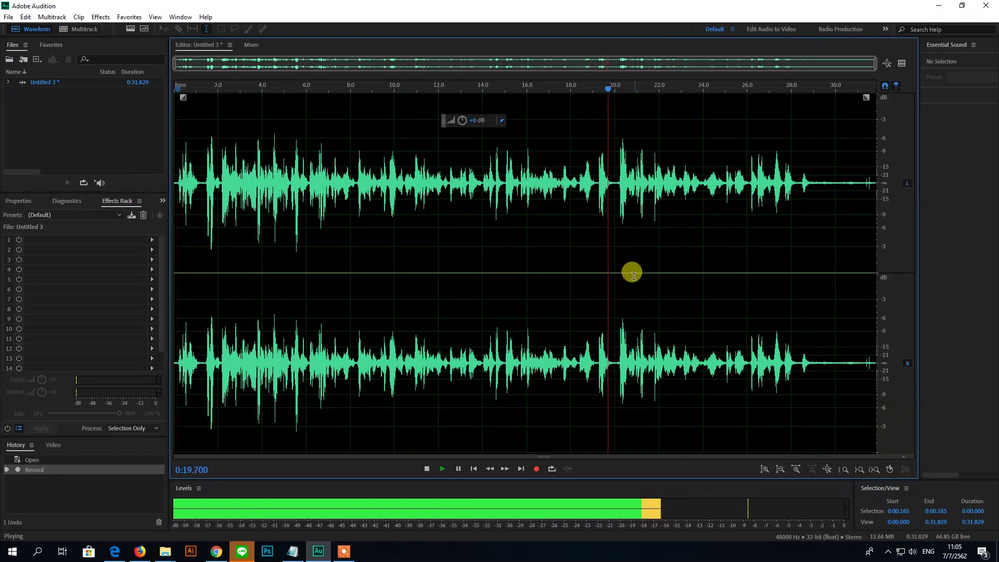
key(space)
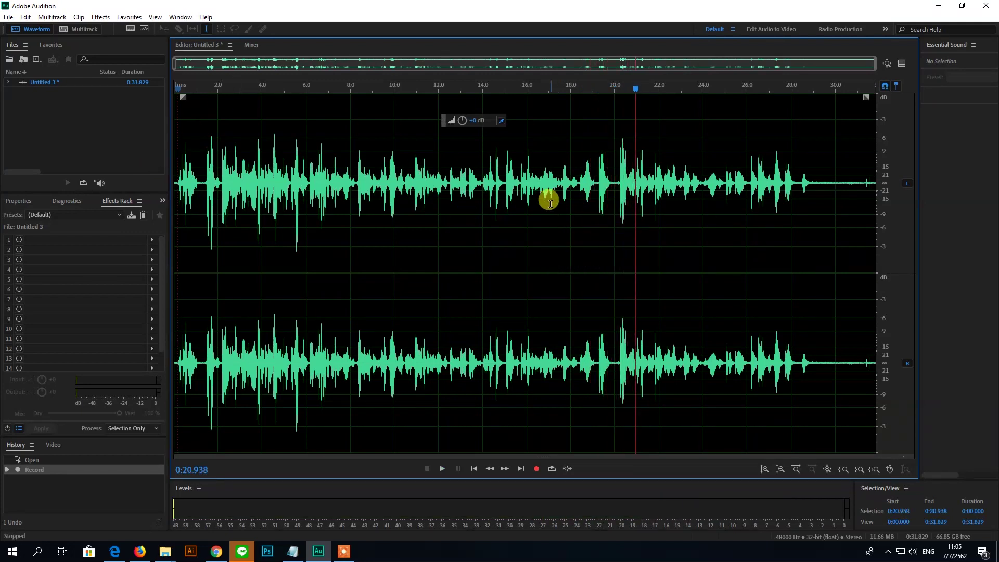
Step: Compare the waveform's loudness at about 2–8 seconds and 8–14 seconds, and place the playhead at 0:08.000
drag(354, 174, 484, 176)
drag(221, 173, 348, 171)
click(328, 212)
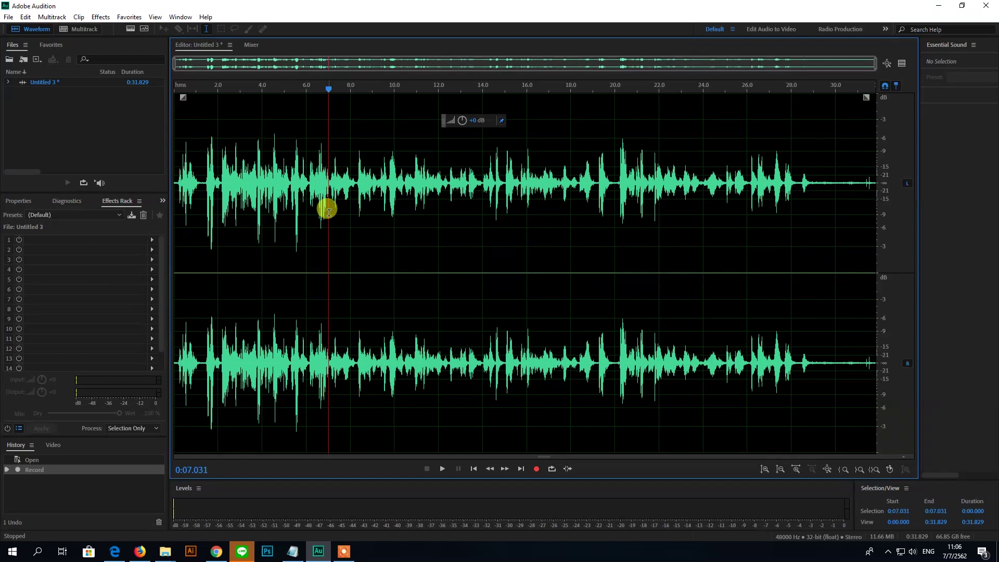
click(353, 167)
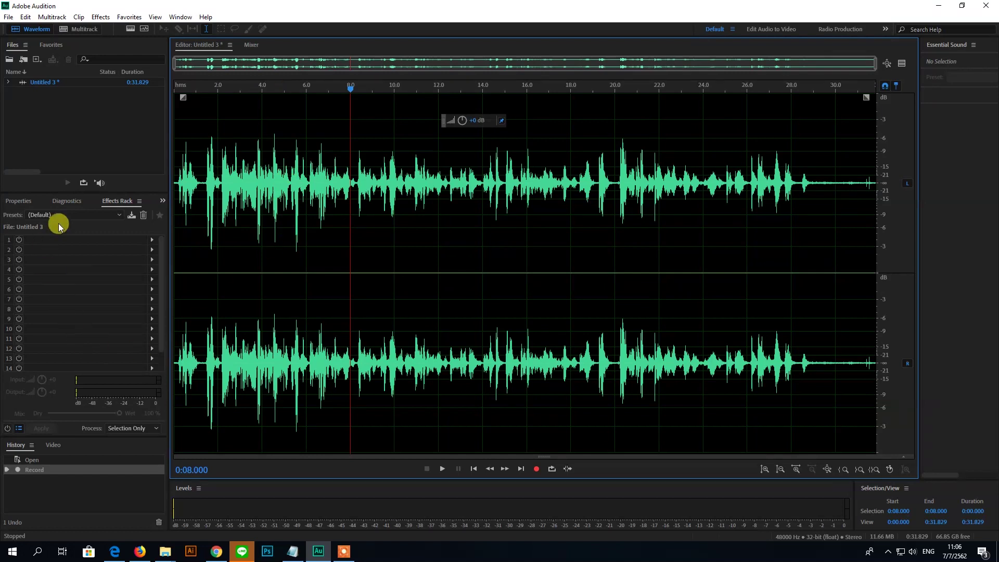
Step: Add the Speech Volume Leveler from the Amplitude and Compression effects to slot 1 of the Effects Rack
click(115, 203)
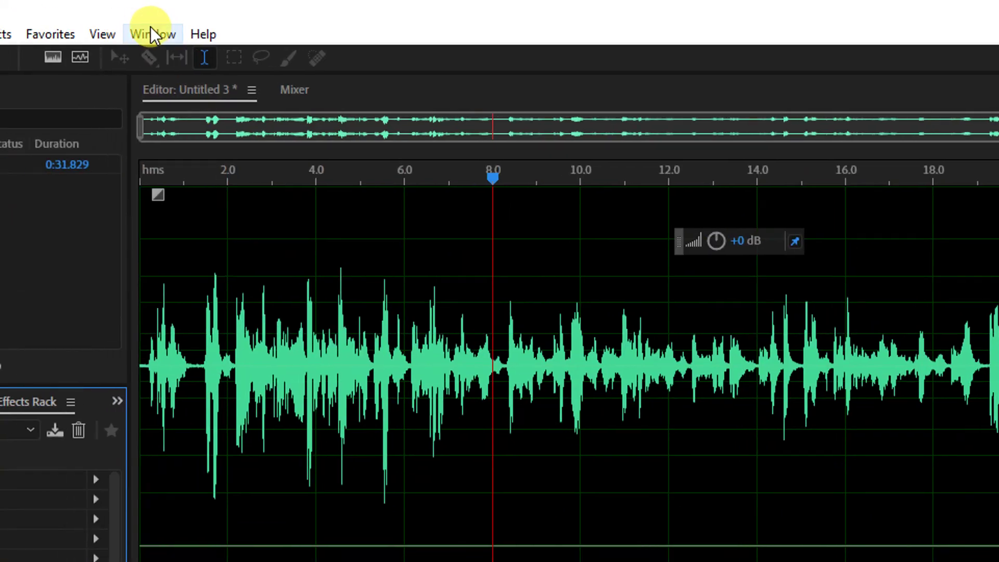
click(150, 32)
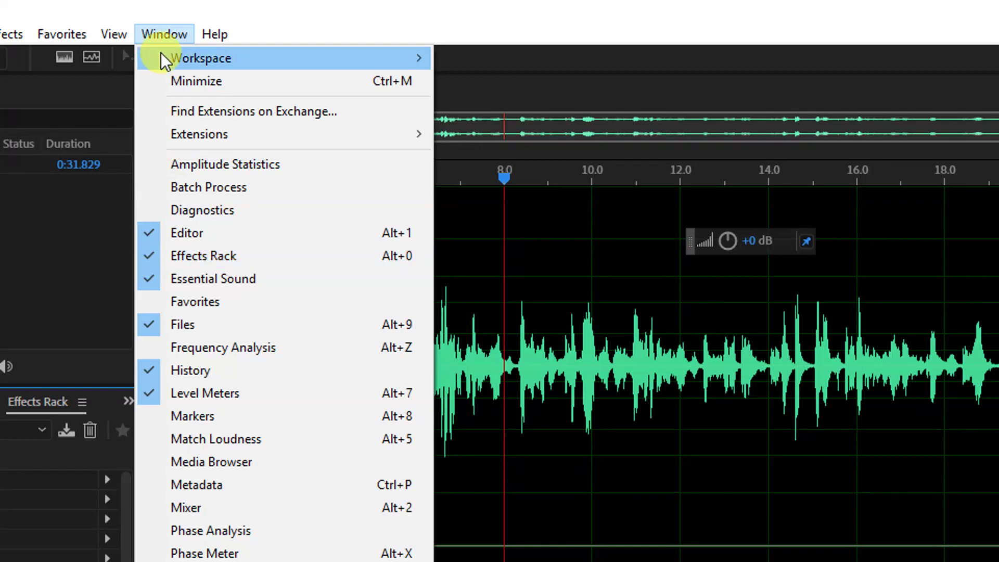
click(158, 32)
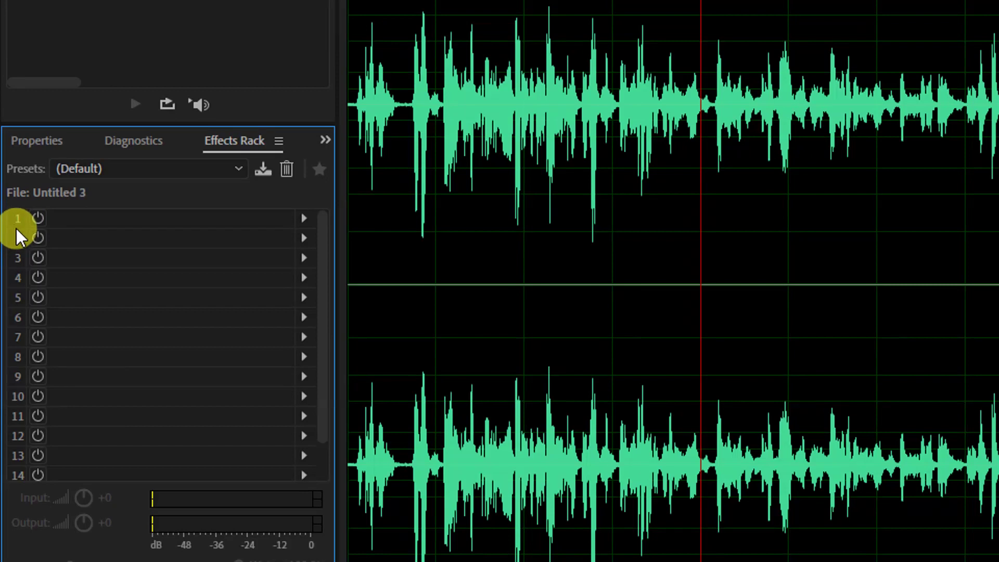
scroll(172, 308, down, 2)
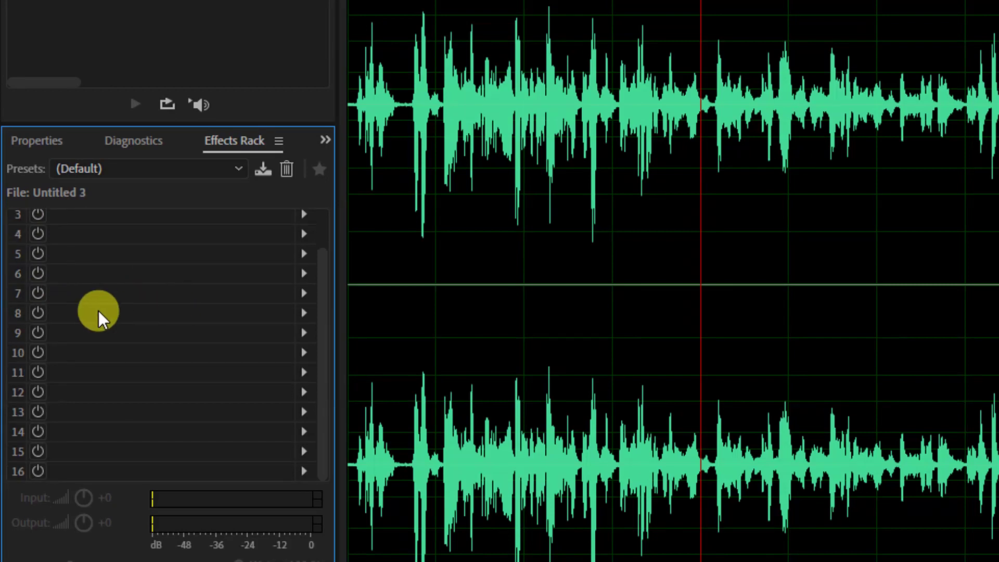
scroll(98, 311, up, 2)
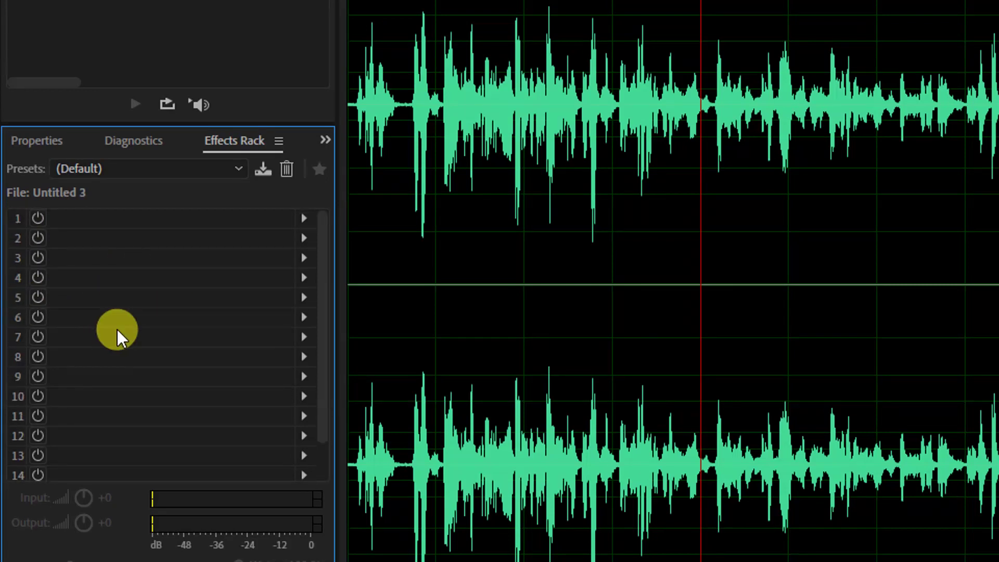
click(120, 223)
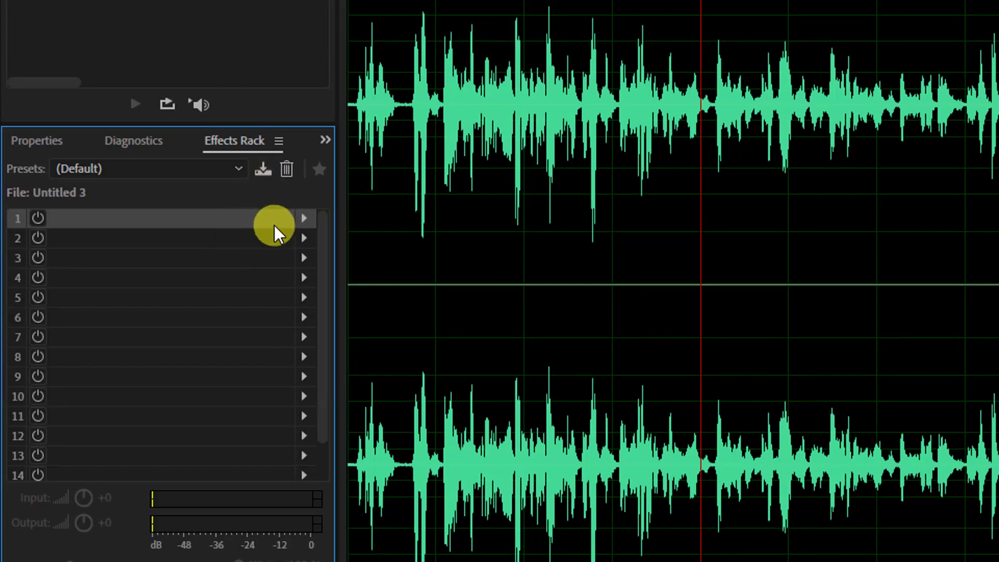
click(303, 219)
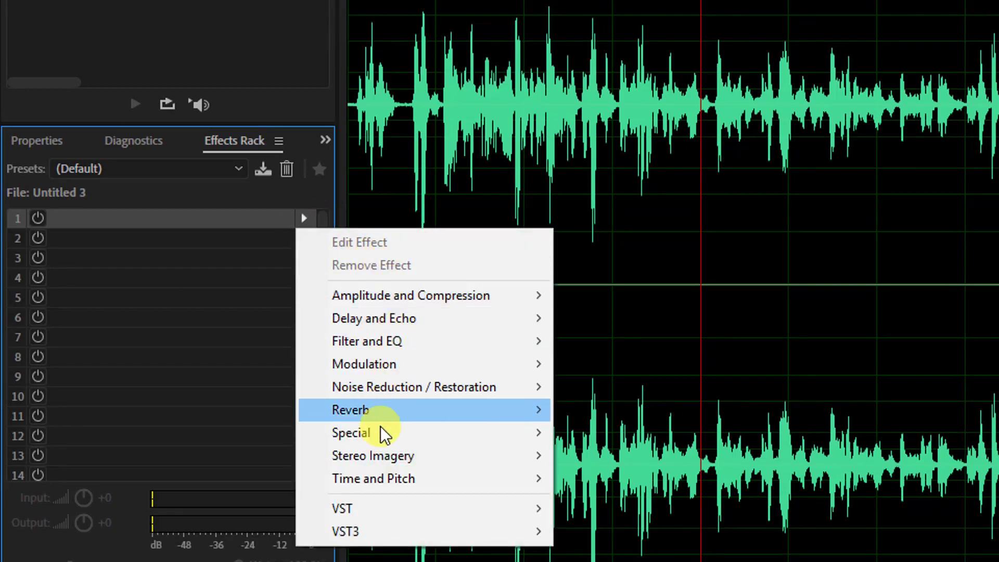
mouse_move(436, 291)
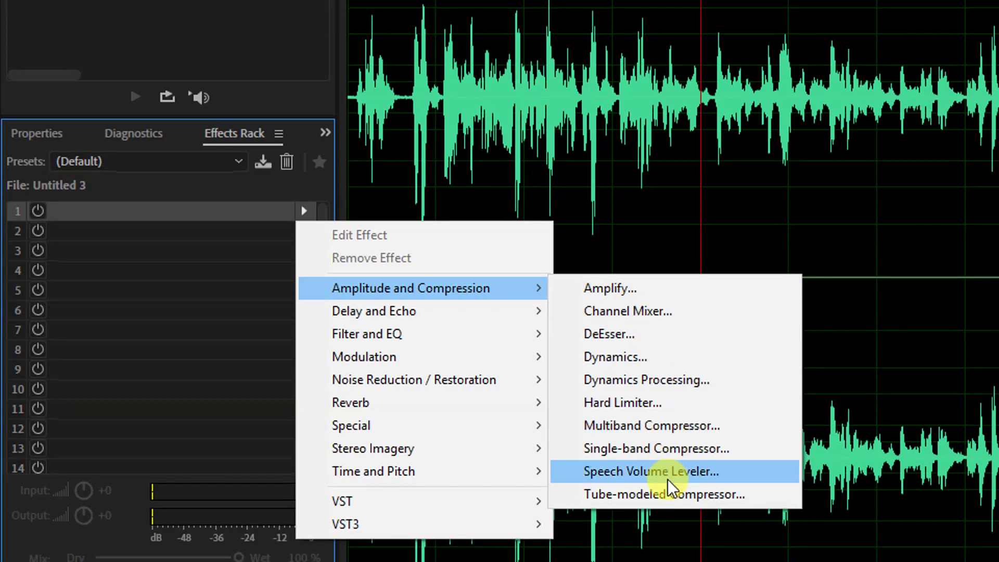
click(694, 471)
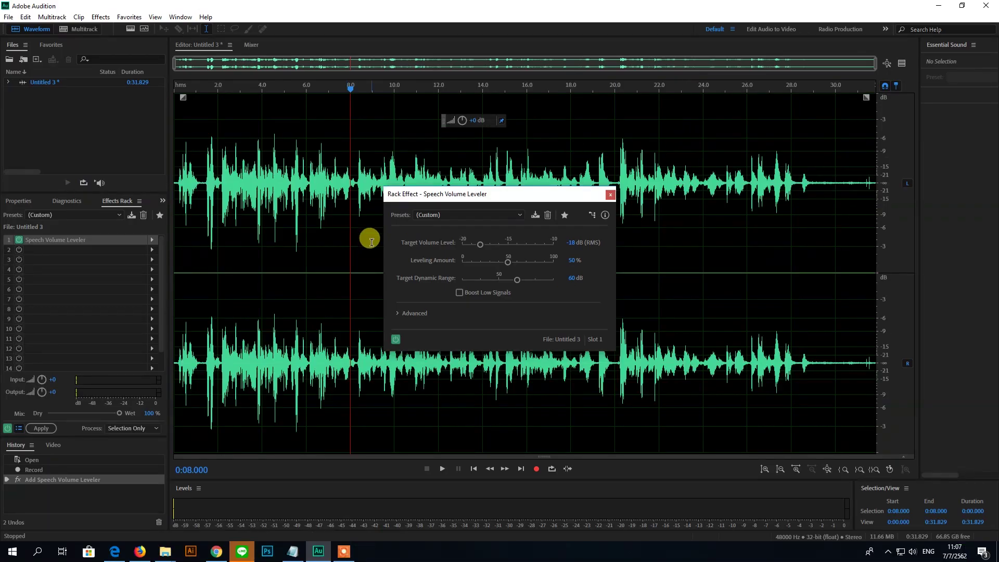
Step: Preview the recording from 0:08.000 with the Speech Volume Leveler active, keeping its settings window off the waveform's start
drag(514, 197, 615, 224)
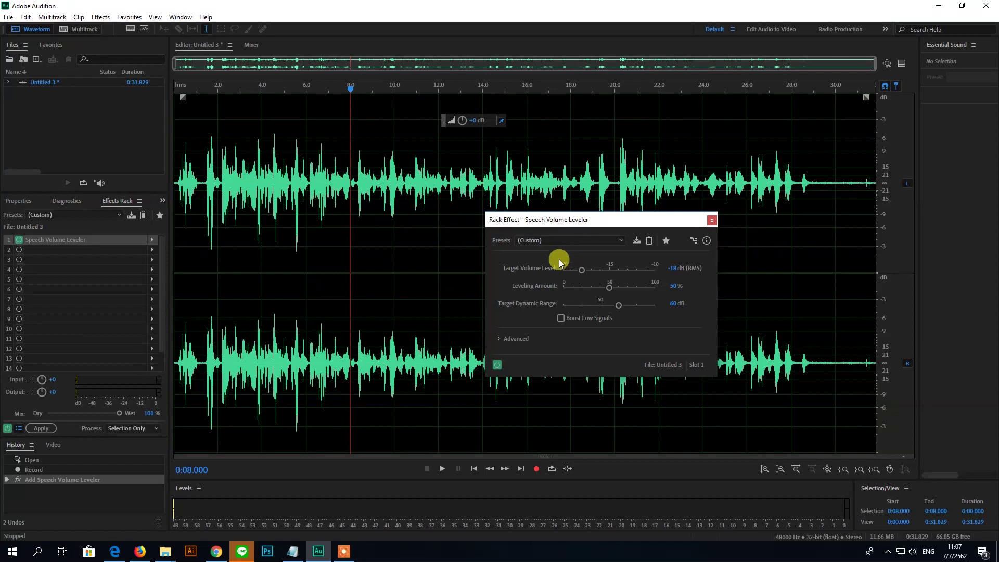
key(space)
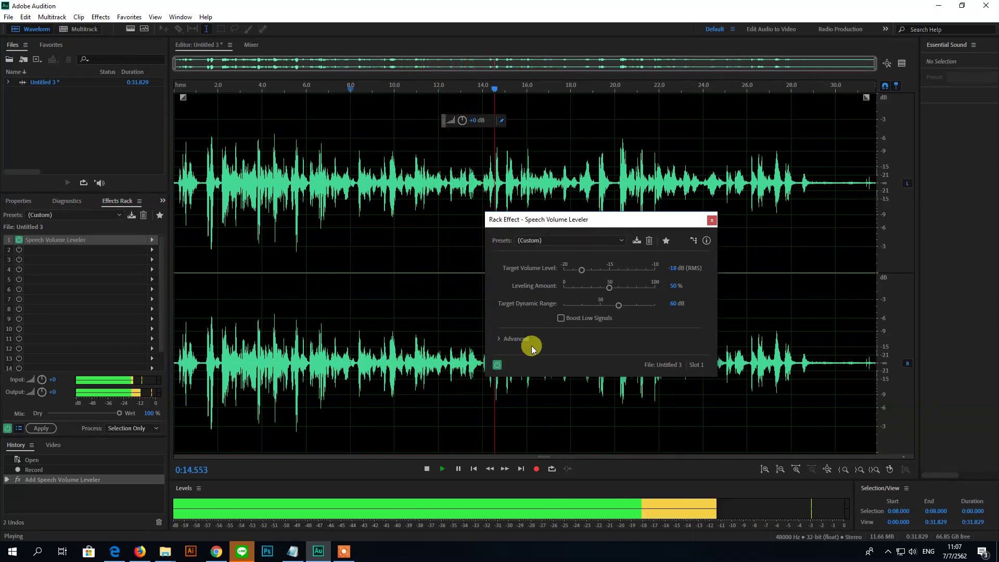
key(space)
Step: Review the Speech Volume Leveler's presets and expand its Advanced compressor and noise gate settings
click(569, 241)
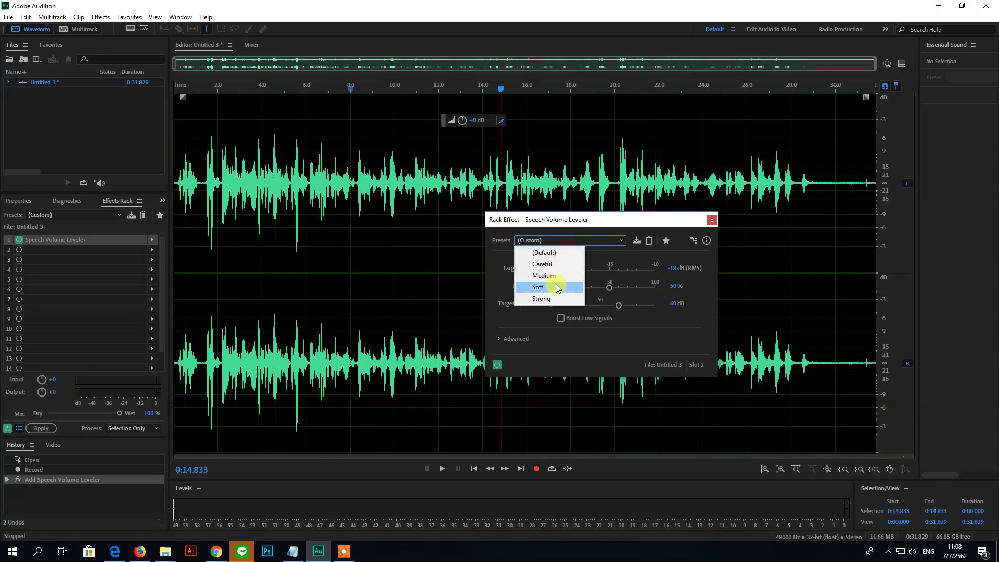
click(572, 242)
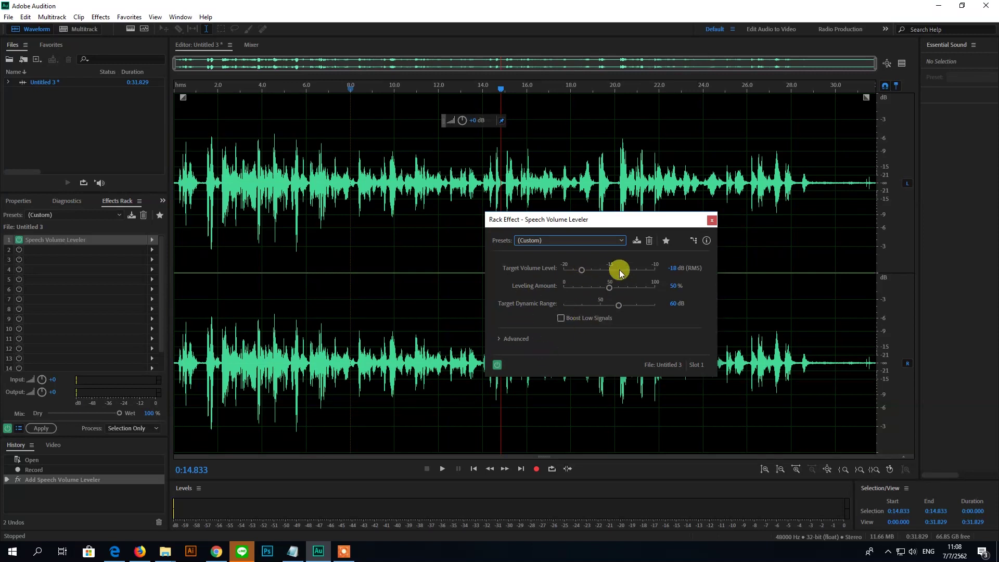
click(500, 340)
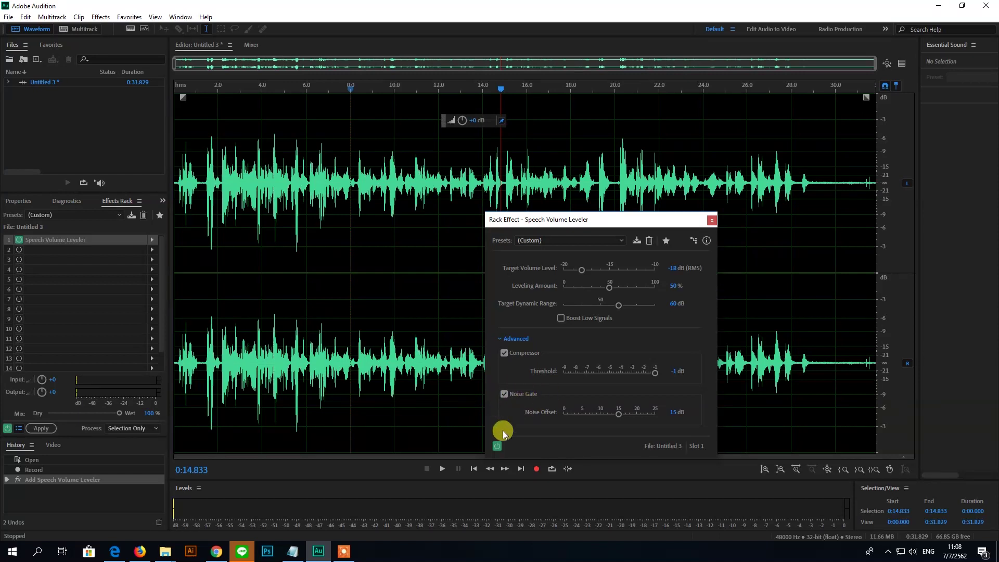
drag(615, 219, 612, 177)
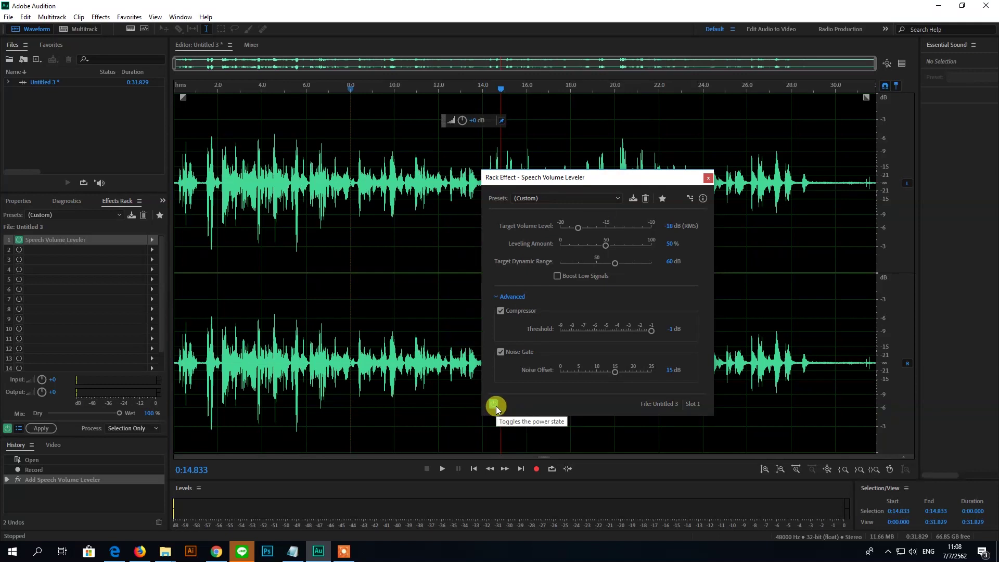
Step: Play the whole recording from its beginning with the Speech Volume Leveler switched on
click(494, 405)
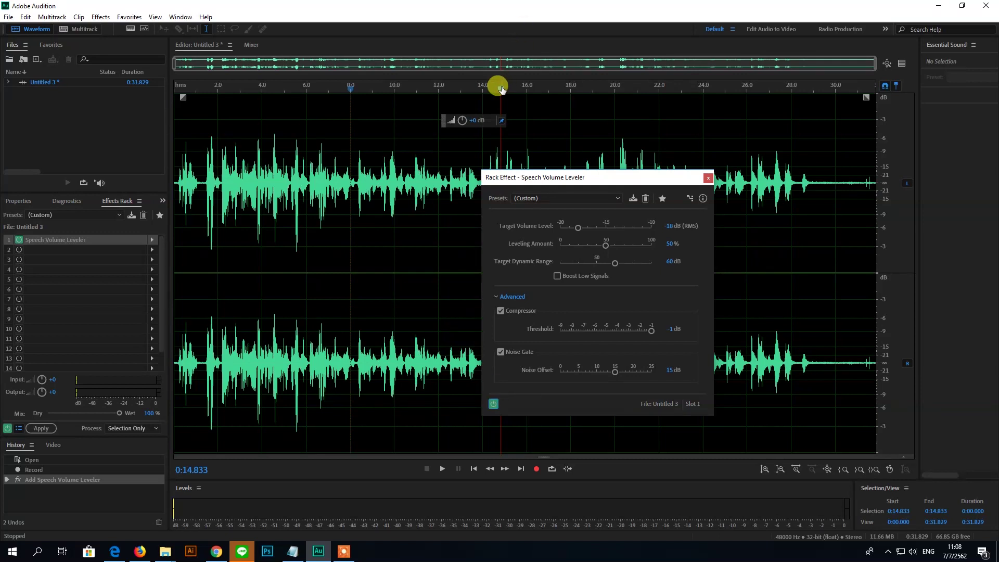
drag(498, 87, 169, 89)
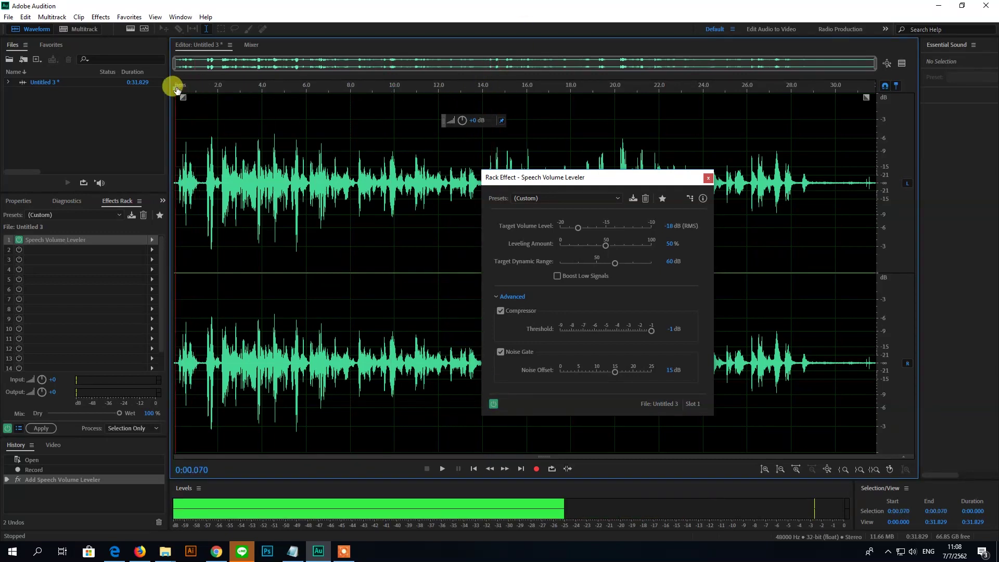
click(442, 467)
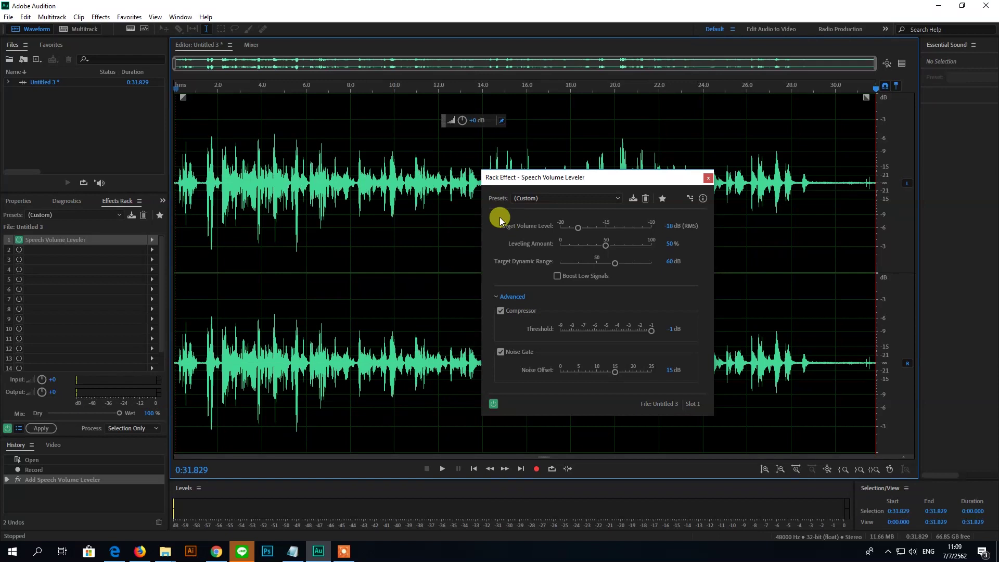
Step: Load the Careful preset in the Speech Volume Leveler and re-enable its Noise Gate
click(558, 199)
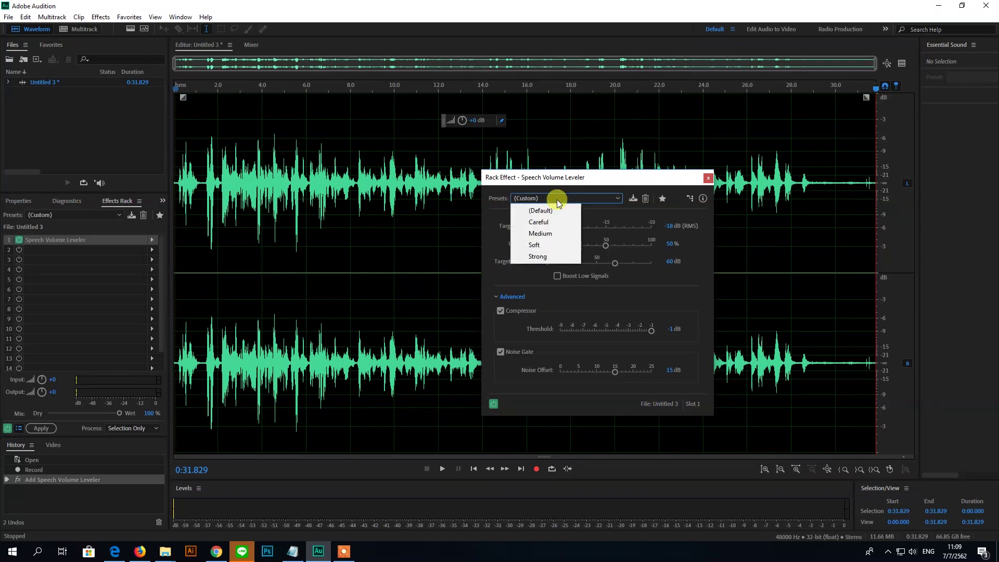
click(555, 228)
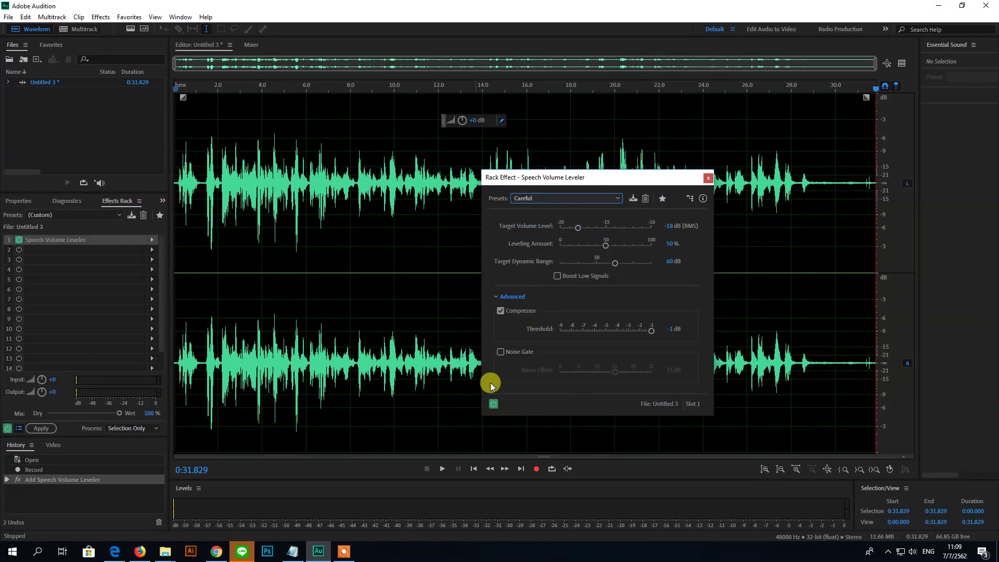
click(502, 351)
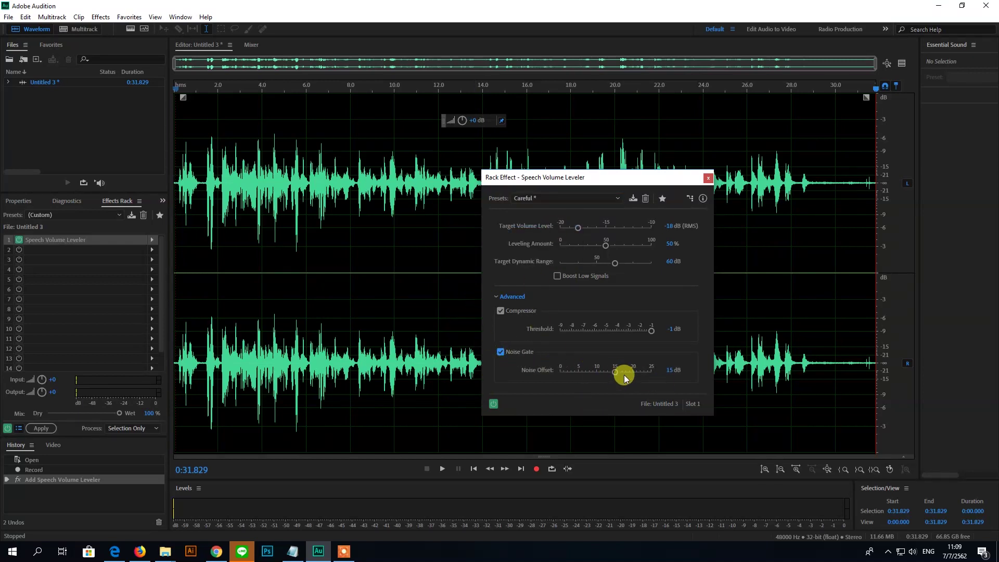
Step: Set the Speech Volume Leveler's Target Volume Level to -14.3 dB and close its settings window
drag(577, 228, 589, 229)
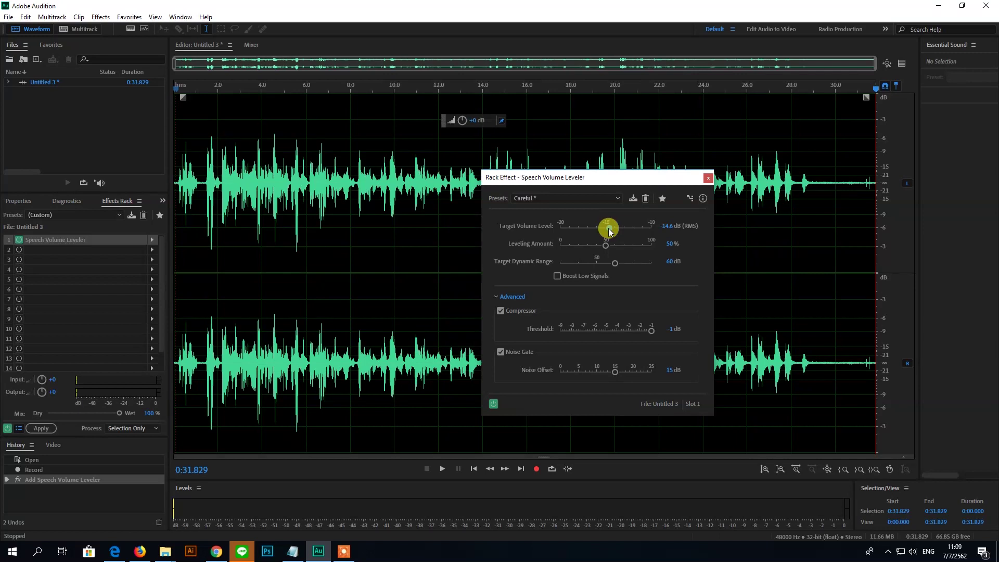
drag(611, 230, 612, 230)
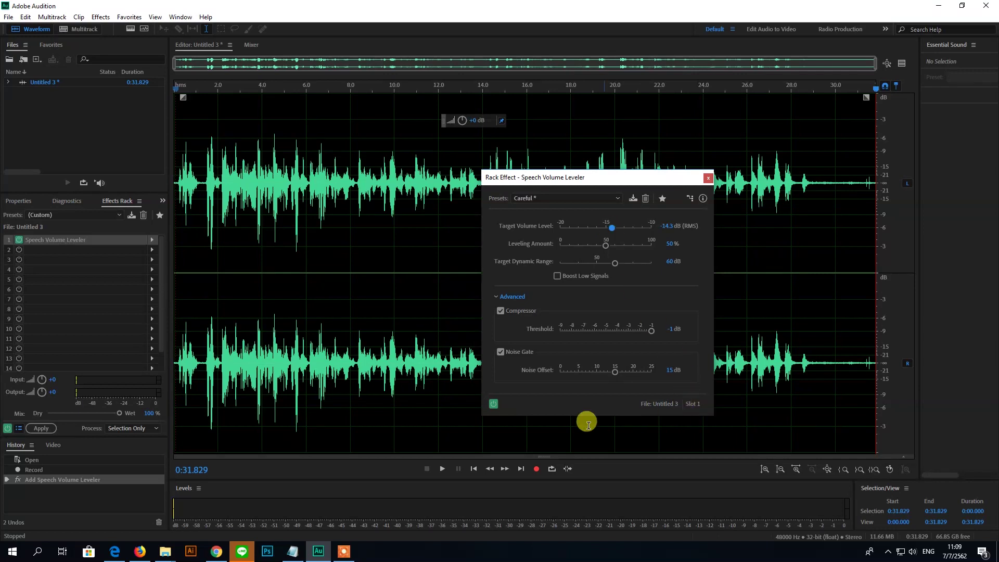
click(707, 180)
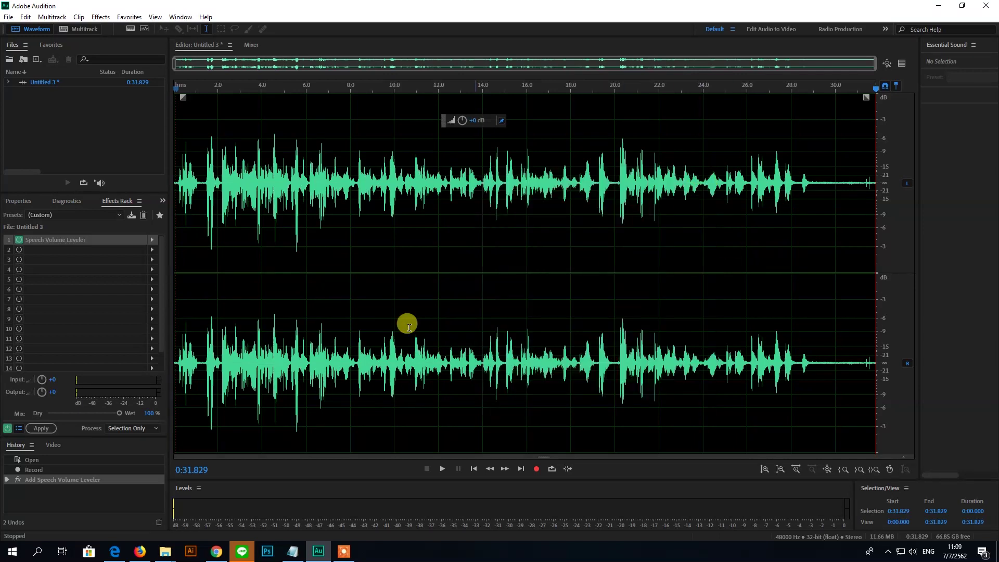
Step: Examine the effect categories available for the empty slots of the Effects Rack, leaving slot 1 selected
click(44, 251)
click(152, 253)
click(78, 250)
click(123, 259)
click(153, 263)
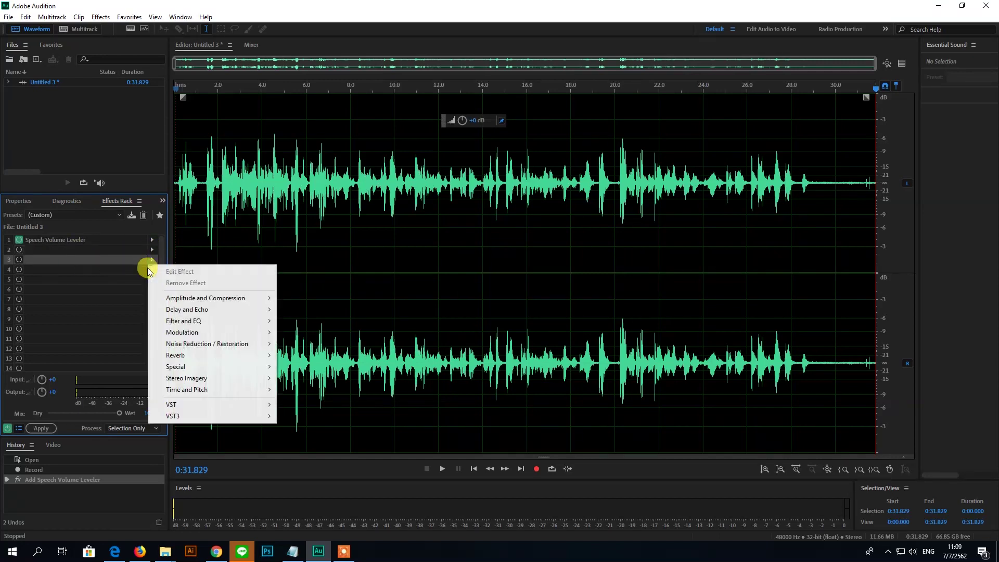
click(104, 256)
click(102, 248)
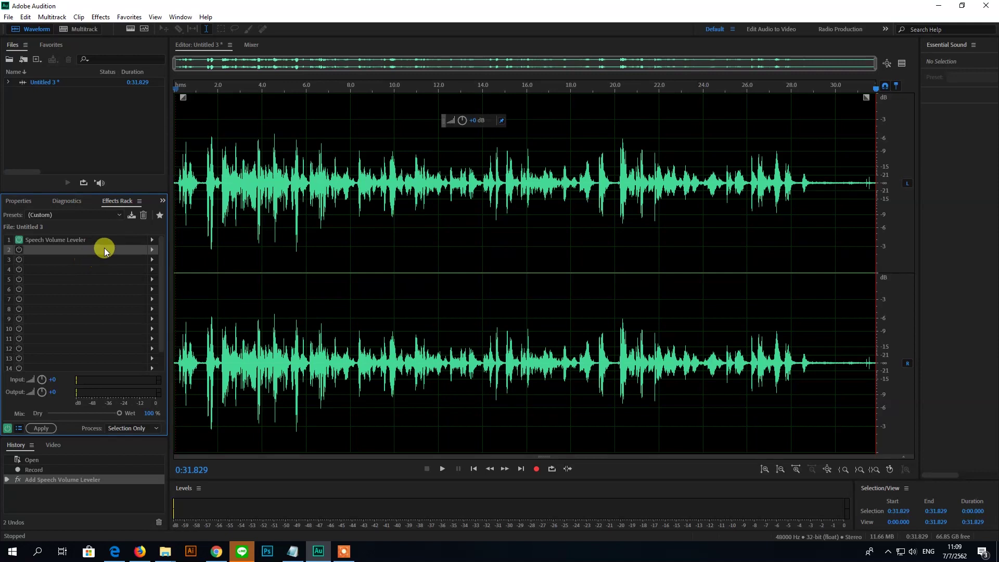
click(103, 240)
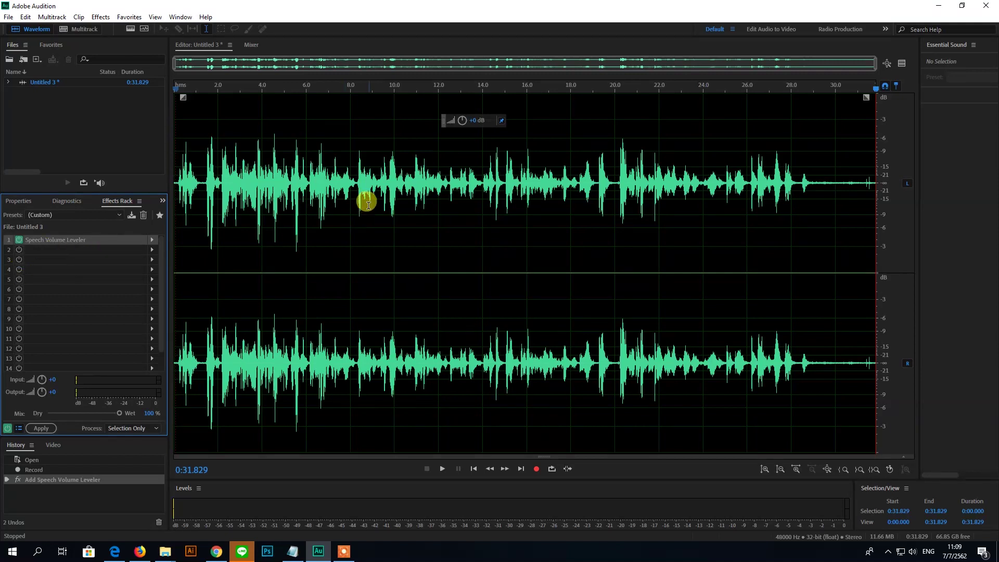
Step: Check the uneven passages of the waveform and apply the Effects Rack to the entire recording
drag(218, 163, 618, 166)
click(415, 205)
drag(275, 176, 705, 183)
click(491, 235)
drag(284, 185, 670, 172)
click(313, 207)
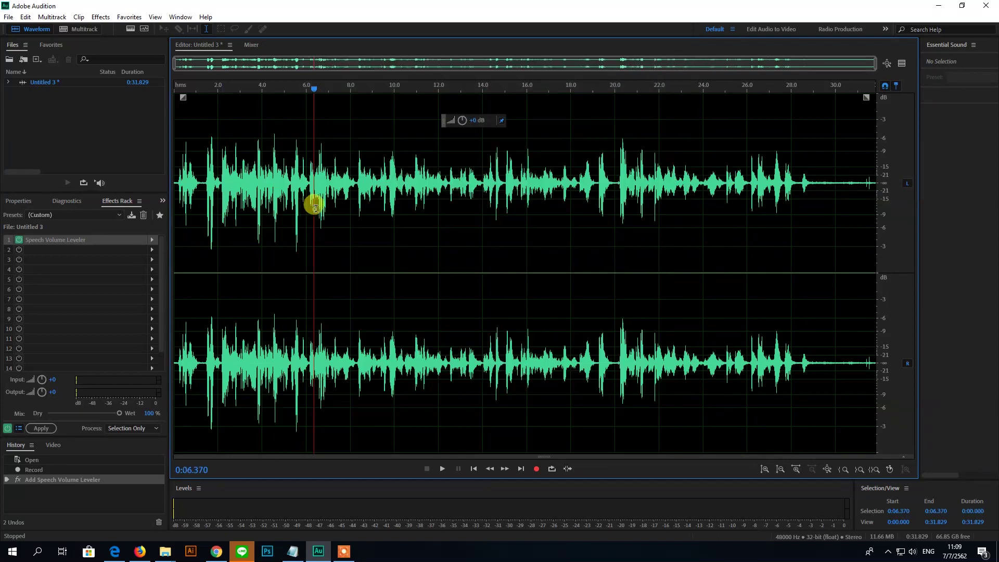
click(45, 430)
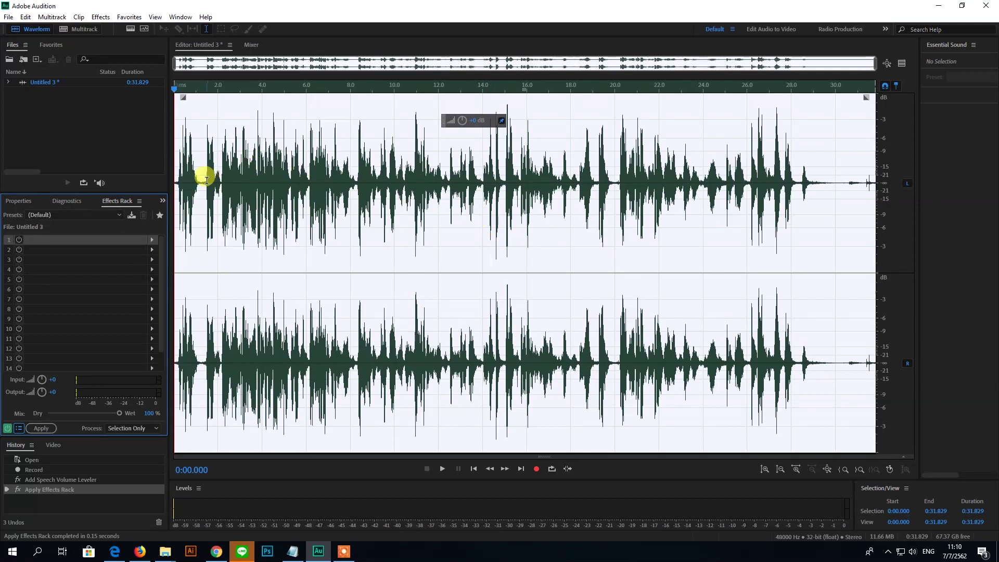
Step: Inspect the processed waveform's loudness, highlighting the range from about 0:07.6 to 0:20.0
click(234, 178)
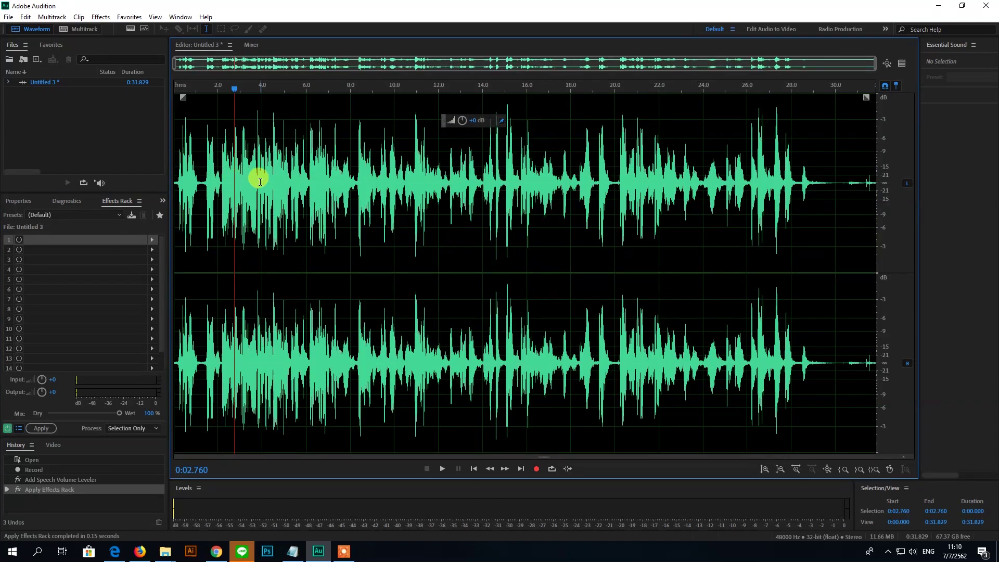
drag(341, 173, 617, 177)
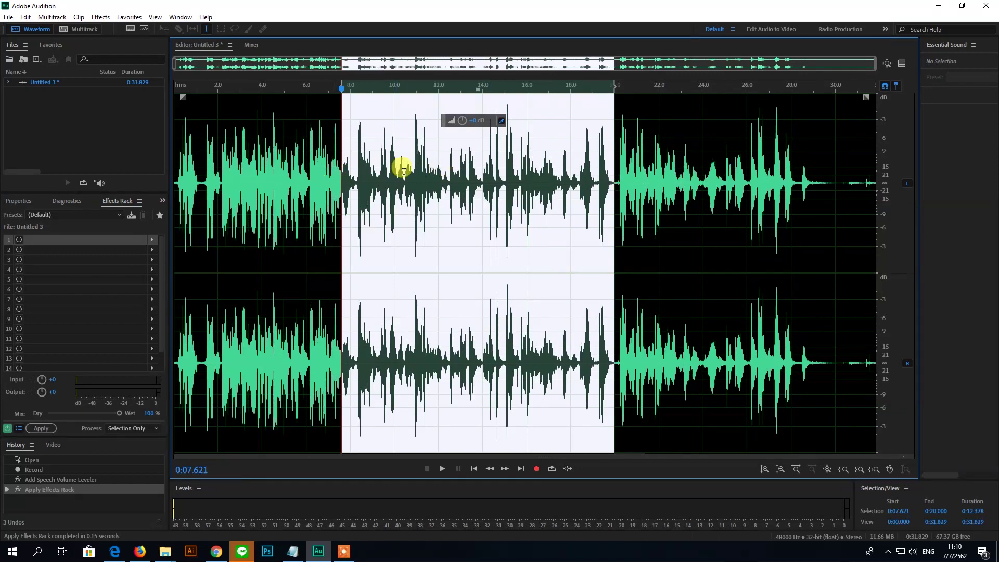
click(430, 195)
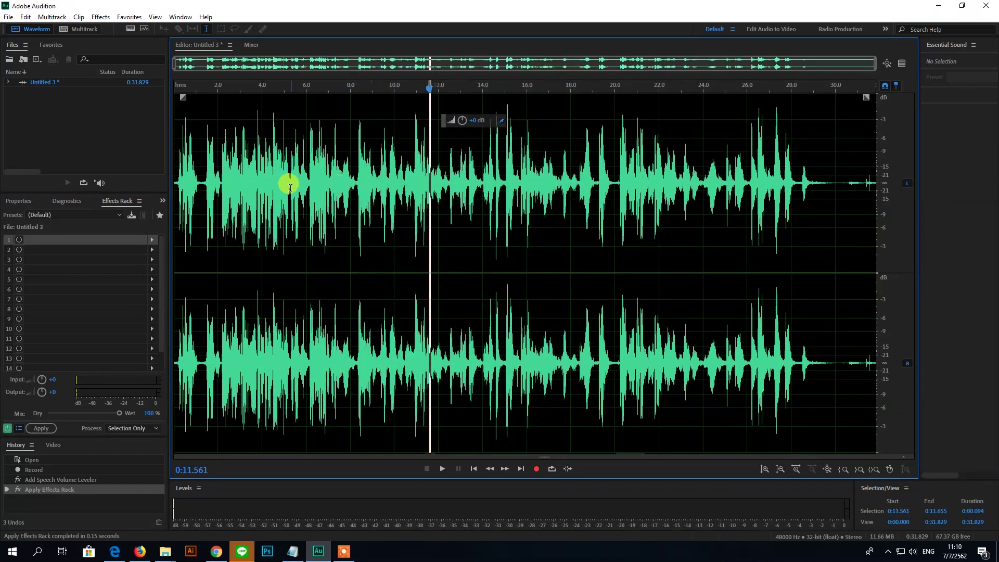
Step: Play the processed recording from its start to about 0:17.8 and inspect the 0:08.000–0:15.501 range
click(177, 179)
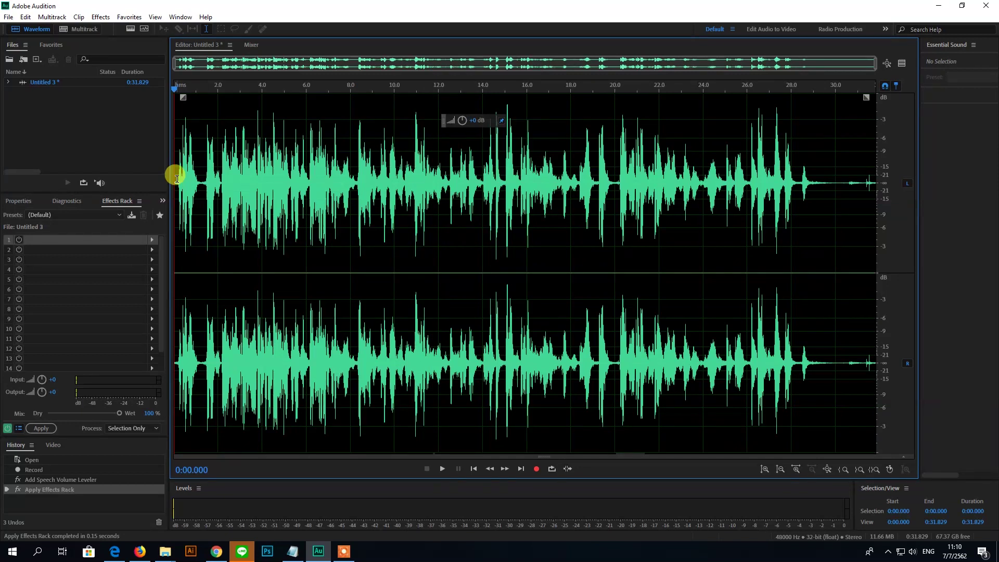
key(space)
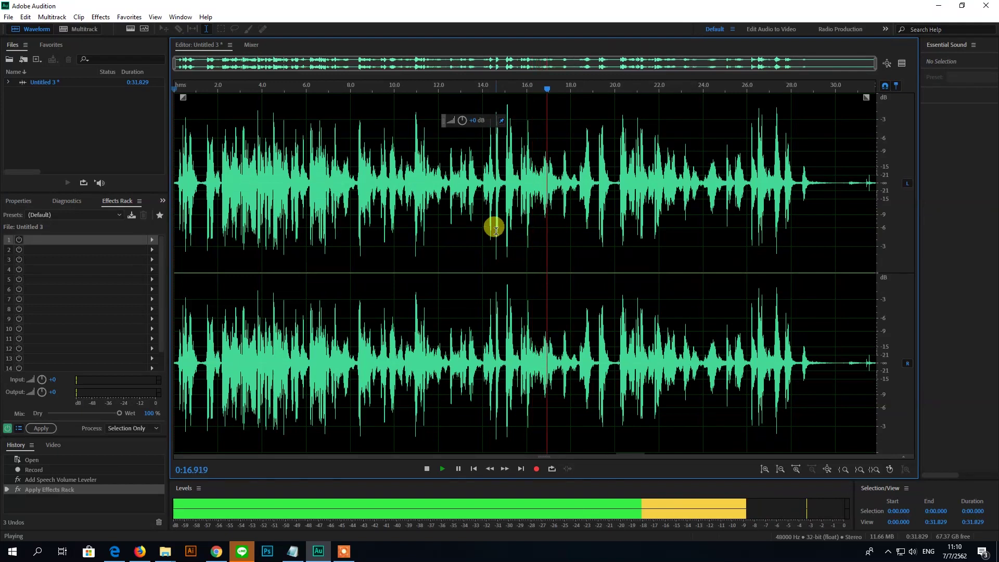
key(space)
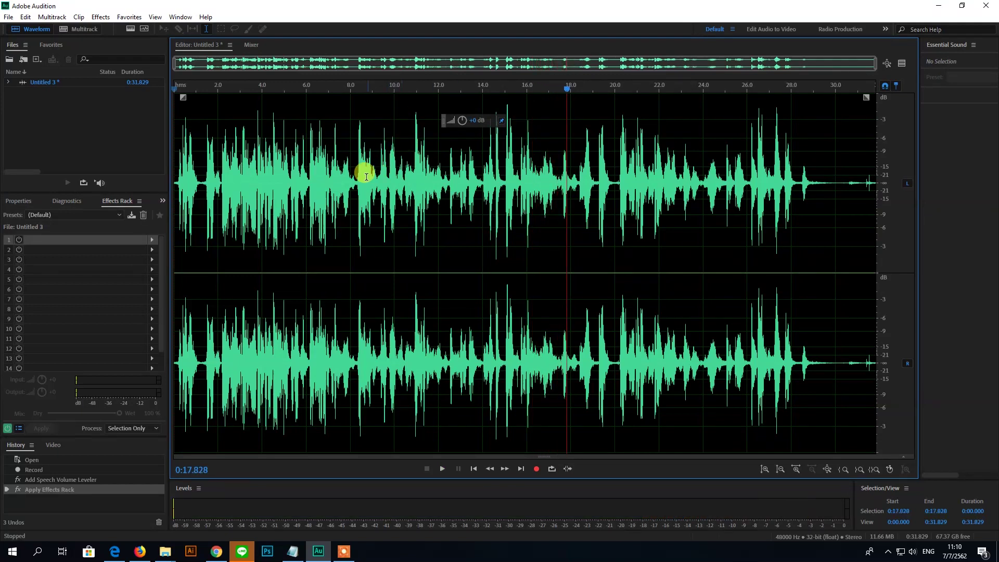
drag(353, 173, 515, 169)
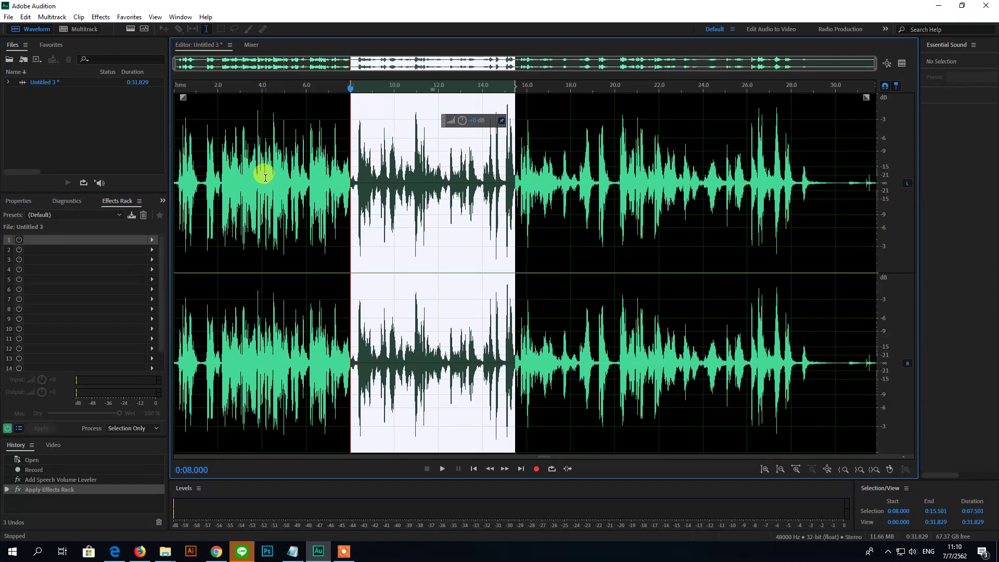
click(343, 180)
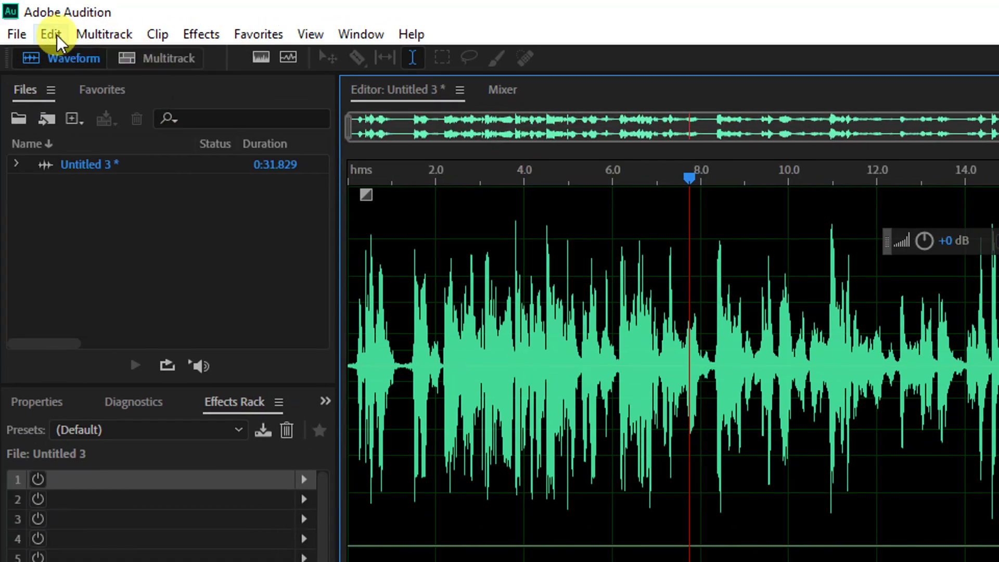
Step: Revert the file's history to Add Speech Volume Leveler and return it to the Apply Effects Rack state
click(57, 35)
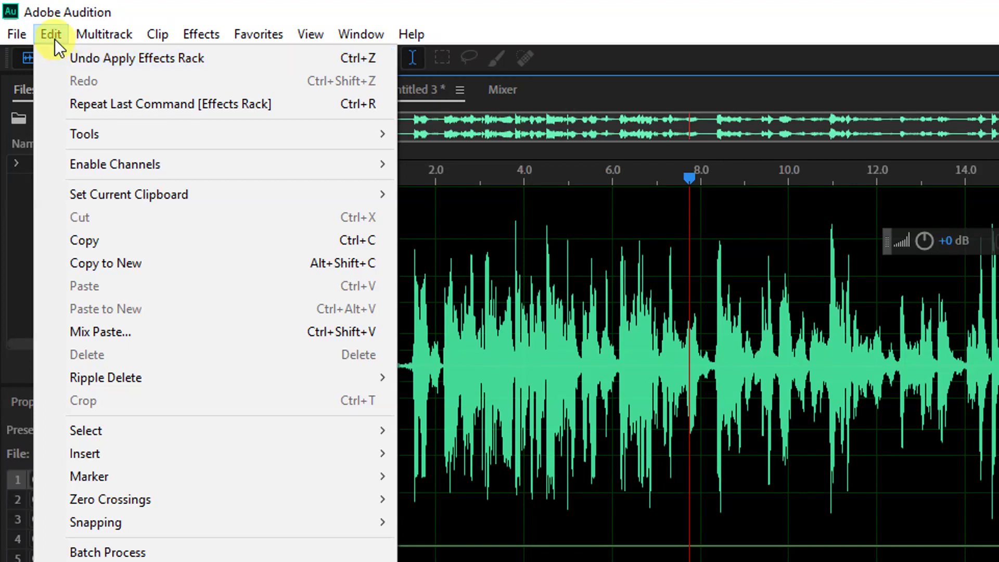
click(54, 39)
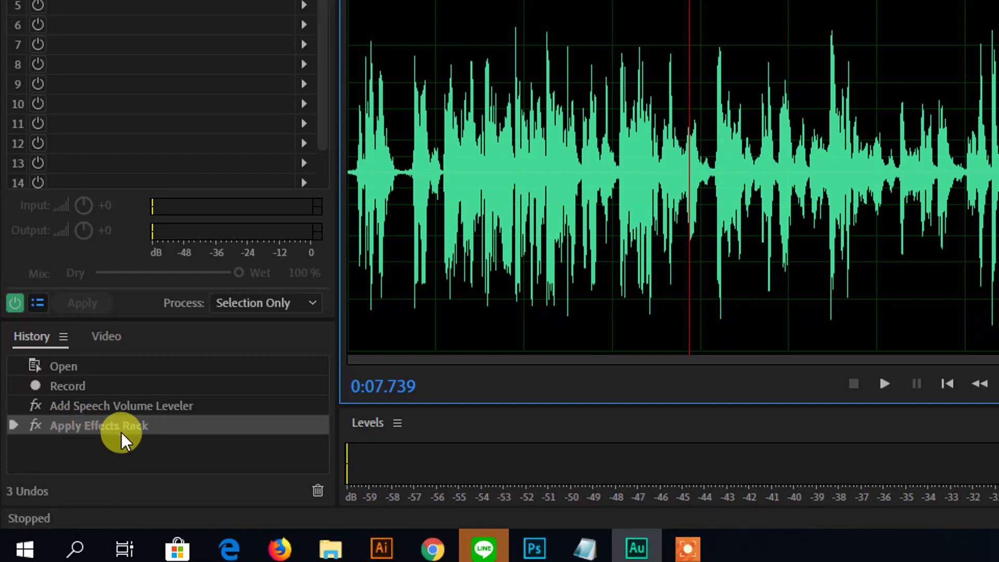
click(129, 408)
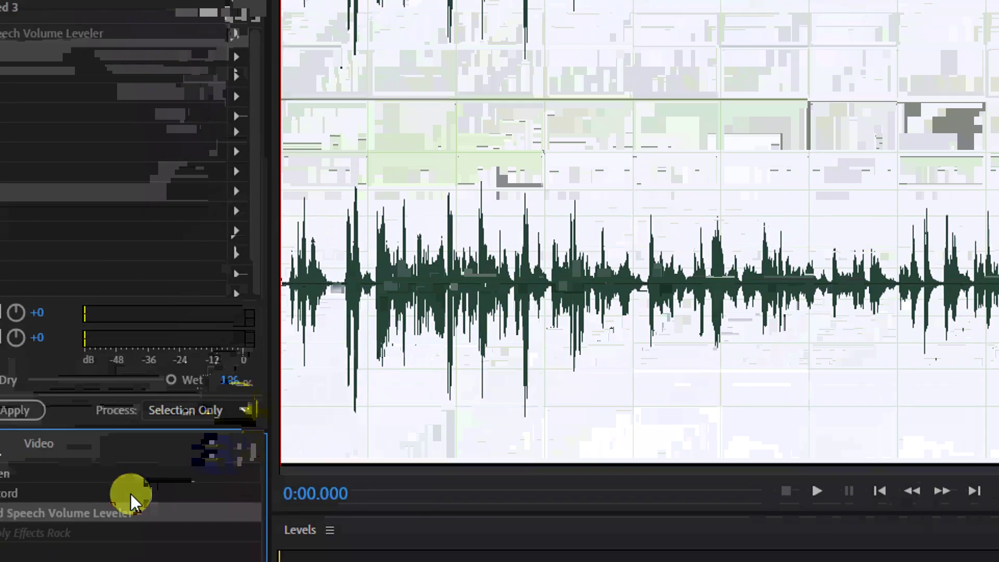
click(88, 463)
click(83, 476)
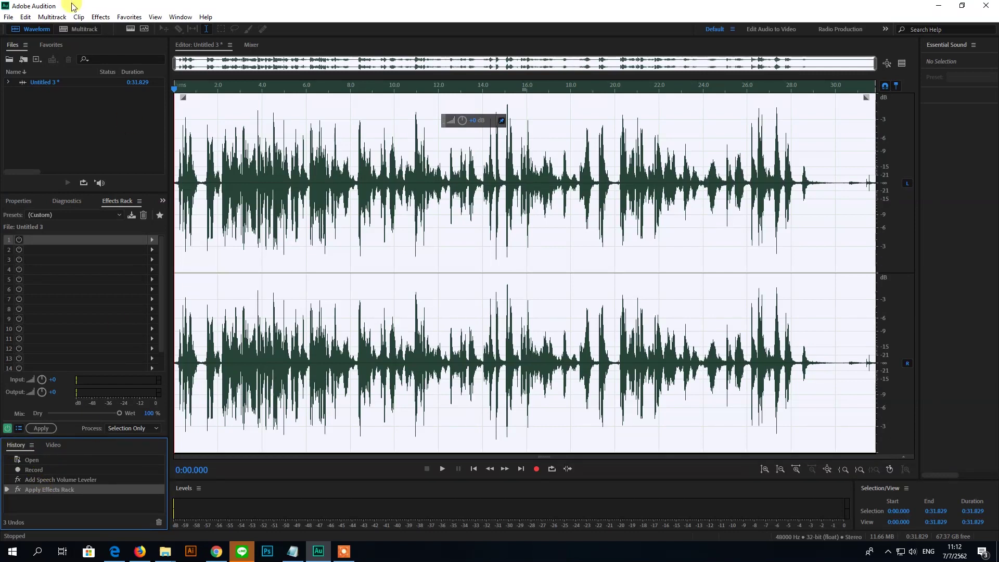
Step: Look over the available undo, redo and repeat commands without running any of them
click(24, 17)
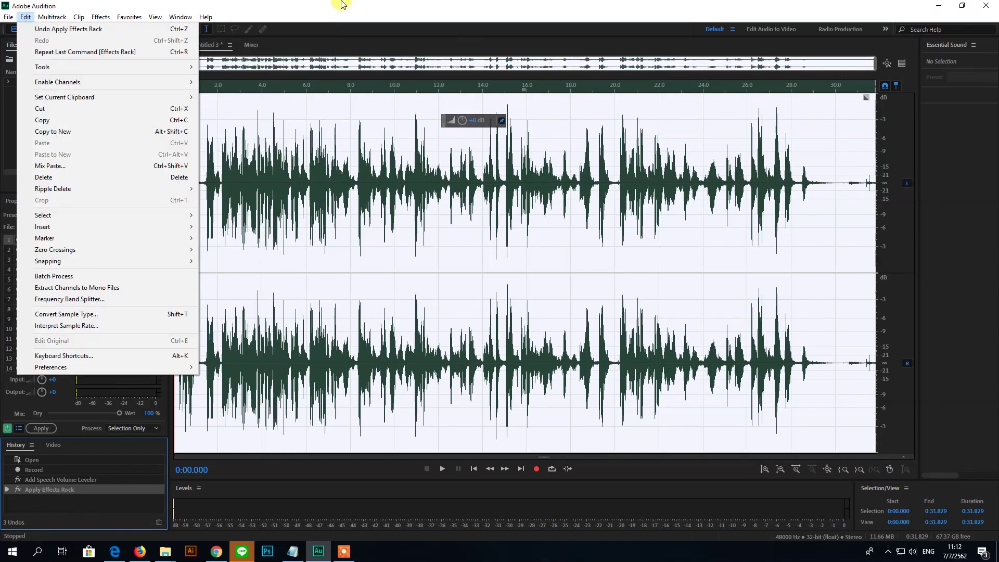
click(386, 3)
click(25, 17)
click(413, 5)
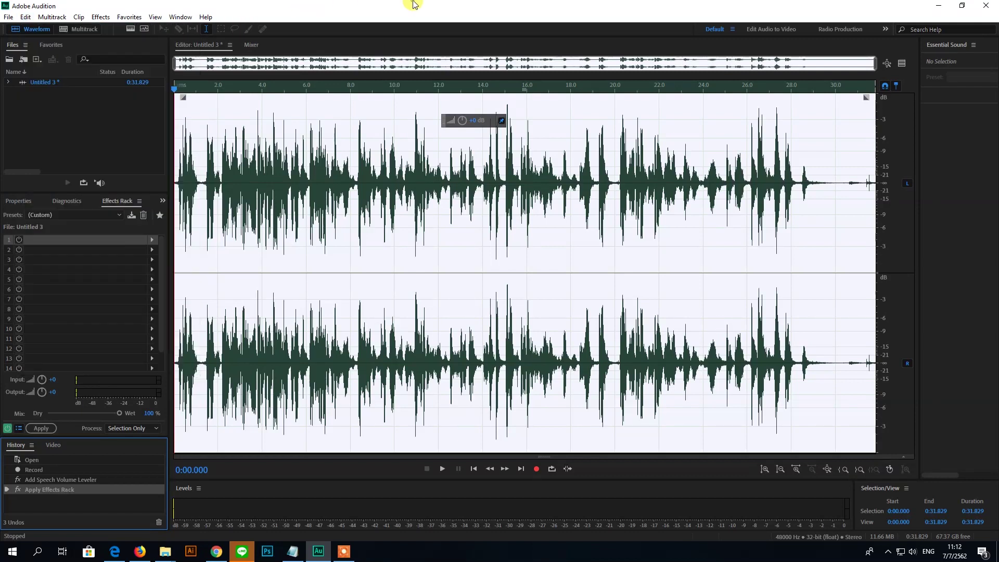
Step: Compare the levelled waveform's loudness at about 6.6–14.8 seconds with its surroundings, and place the playhead at 0:05.780
click(319, 281)
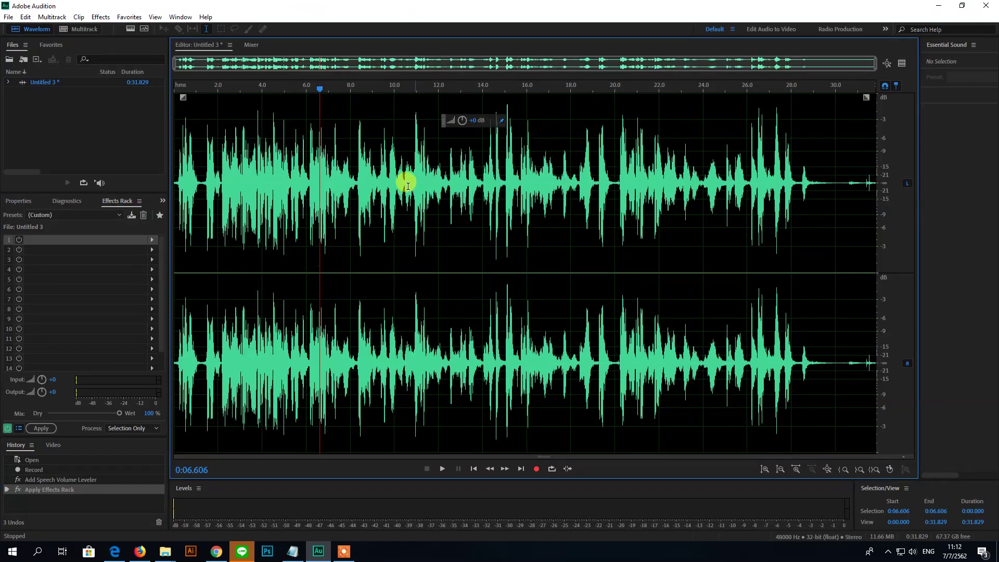
drag(322, 182, 552, 183)
click(541, 182)
drag(319, 181, 499, 185)
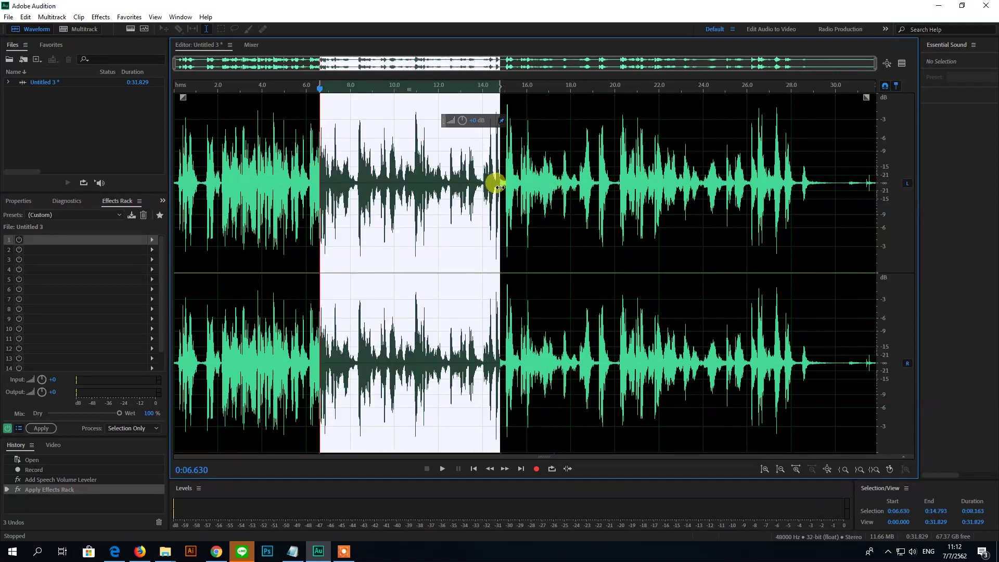
click(390, 168)
click(301, 182)
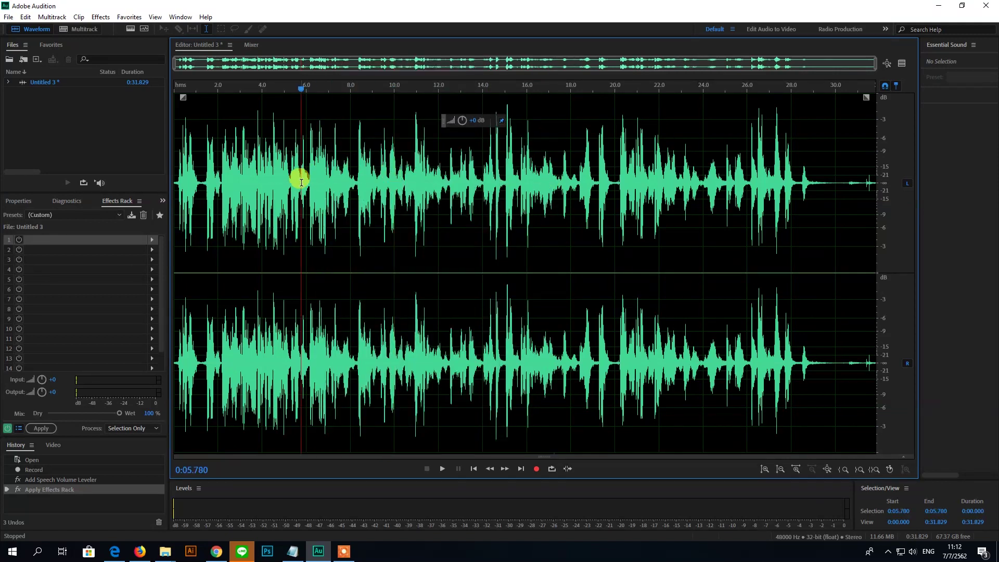